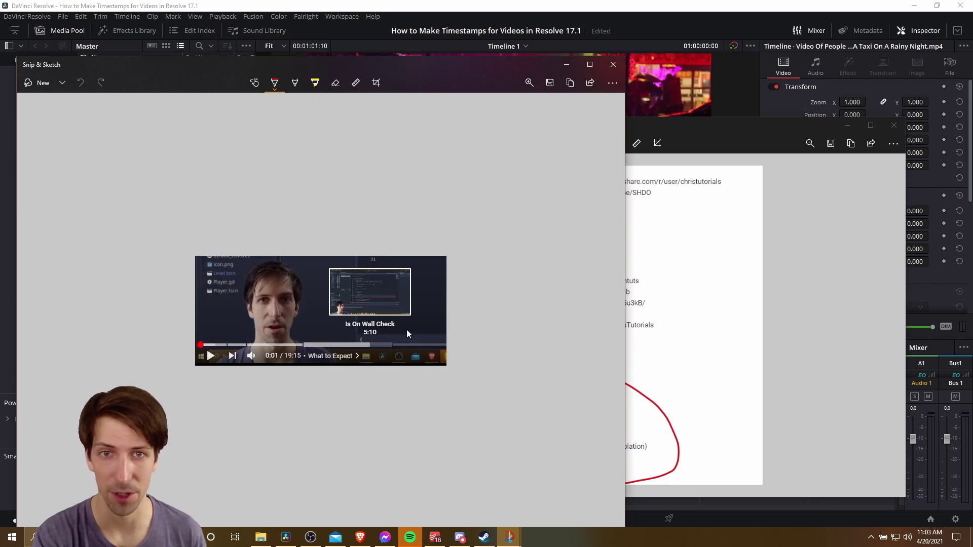
# Step: Minimize the Snip & Sketch timestamp snips to bring back DaVinci Resolve's edit page
pyautogui.click(566, 65)
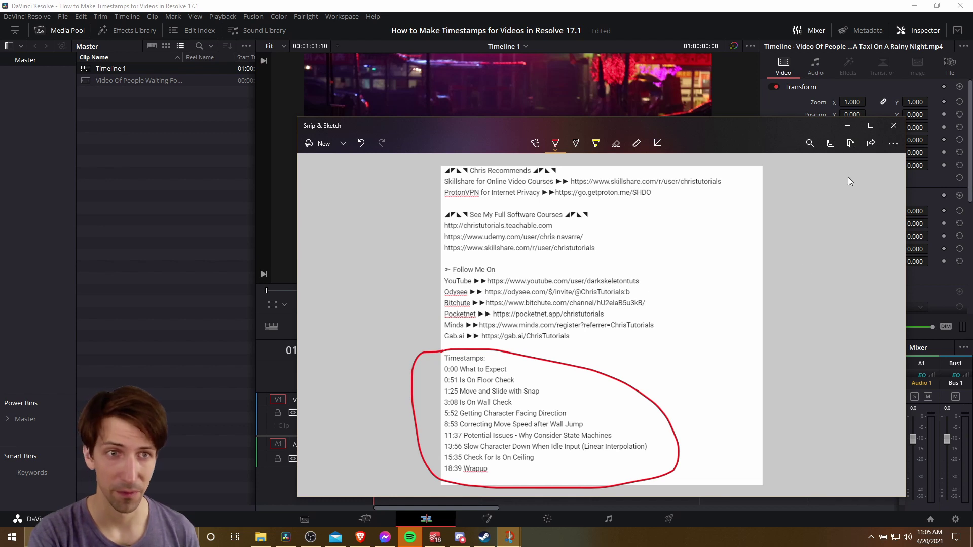
pyautogui.click(847, 125)
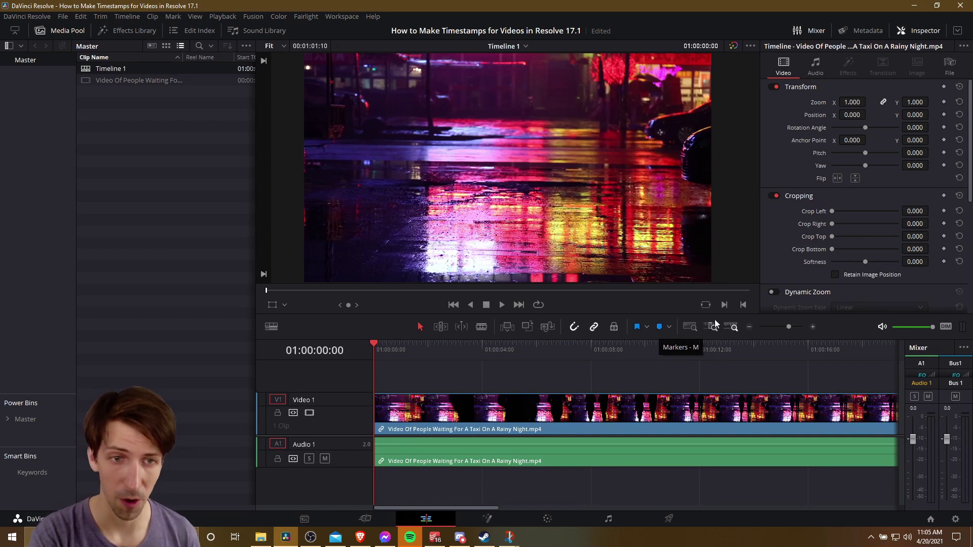
# Step: Zoom out the timeline and play the taxi clip, stopping at 01:00:08:06 as two people walk in
pyautogui.click(749, 327)
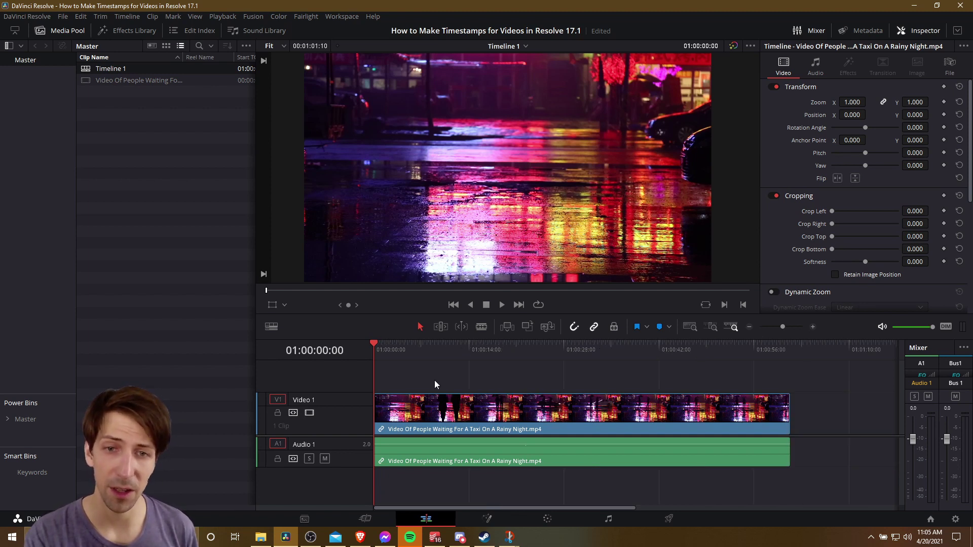
pyautogui.press('space')
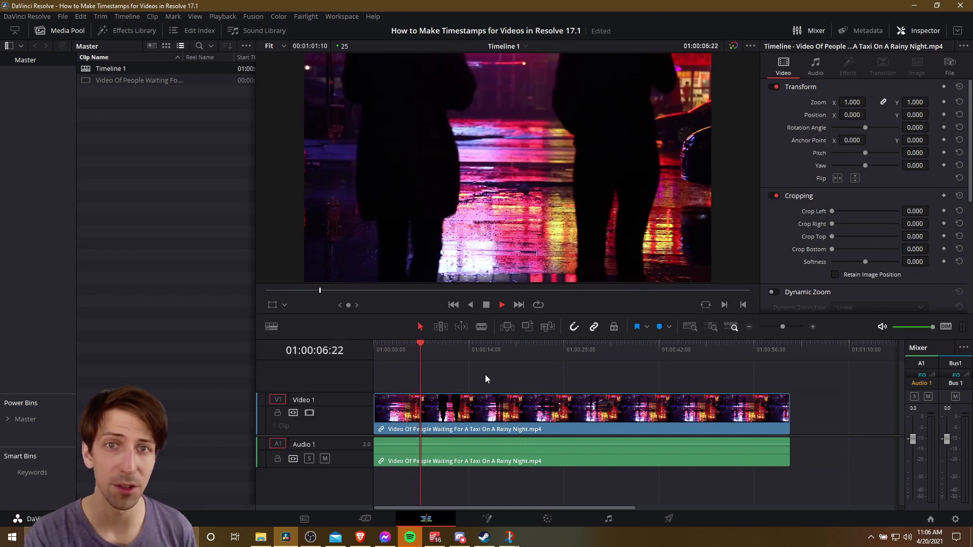
pyautogui.press('space')
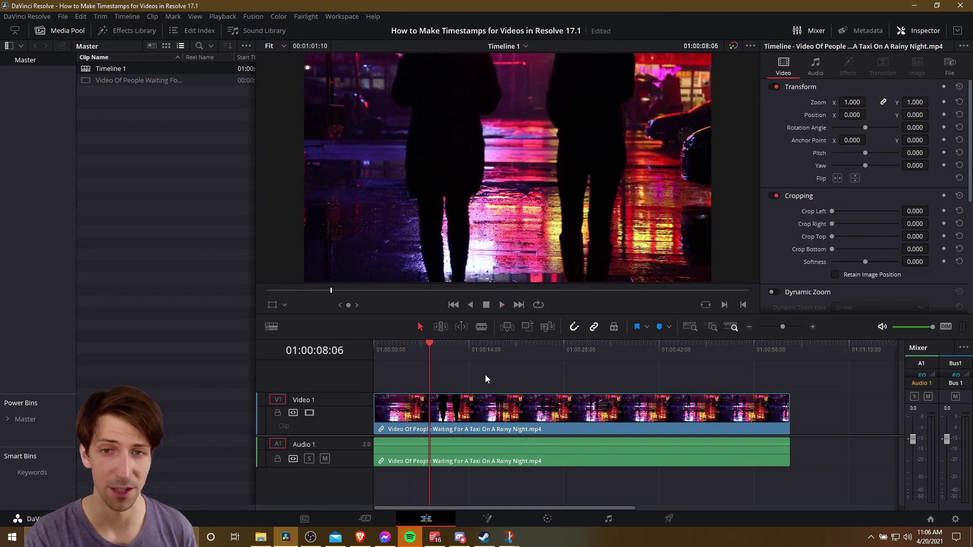
# Step: Add a marker at 01:00:08:06, leaving its colour unchanged
pyautogui.click(660, 327)
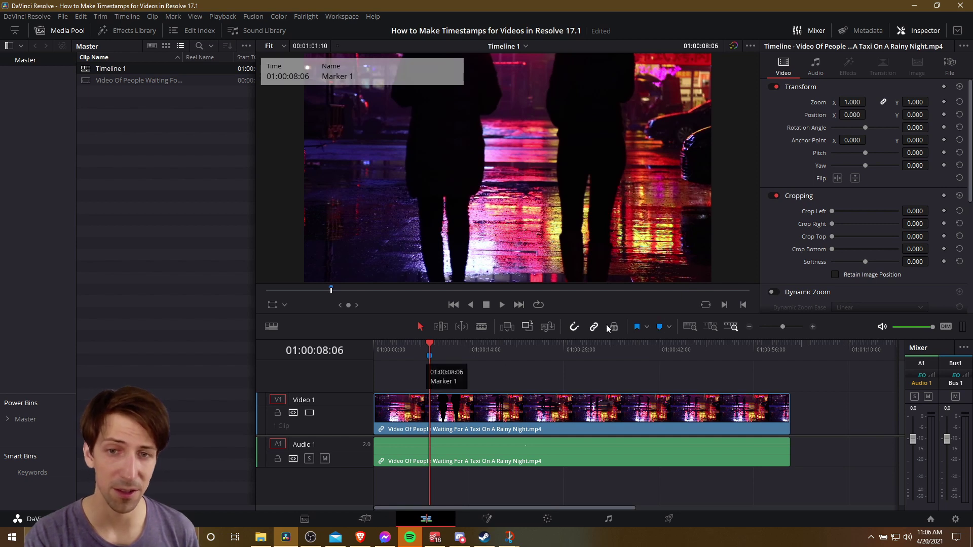
pyautogui.click(670, 327)
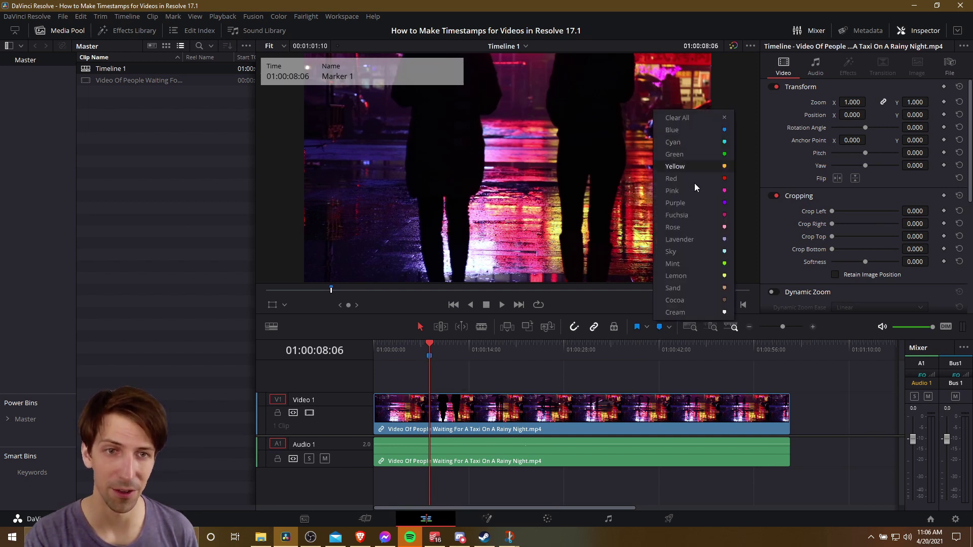
pyautogui.click(670, 362)
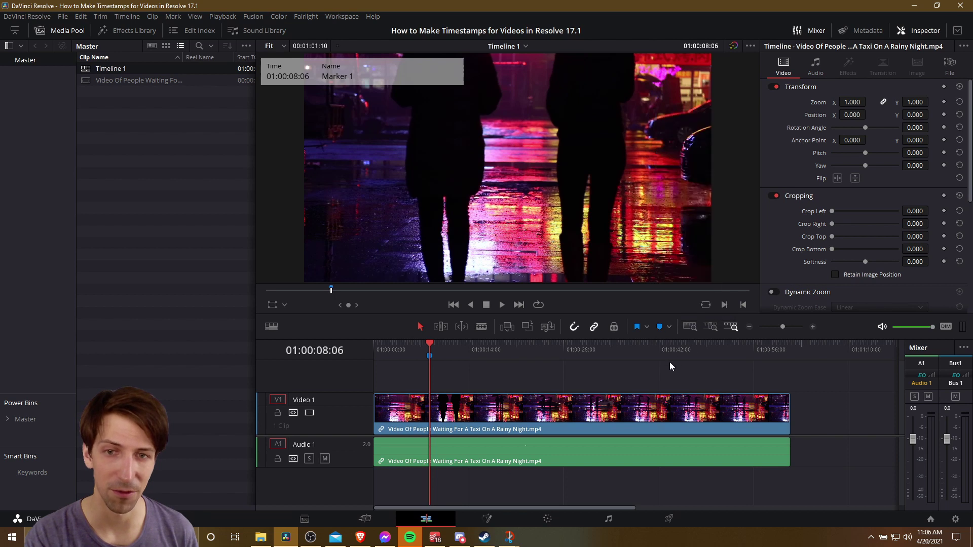
# Step: Rename the marker to '2 people walking scene' and save the project
pyautogui.click(430, 357)
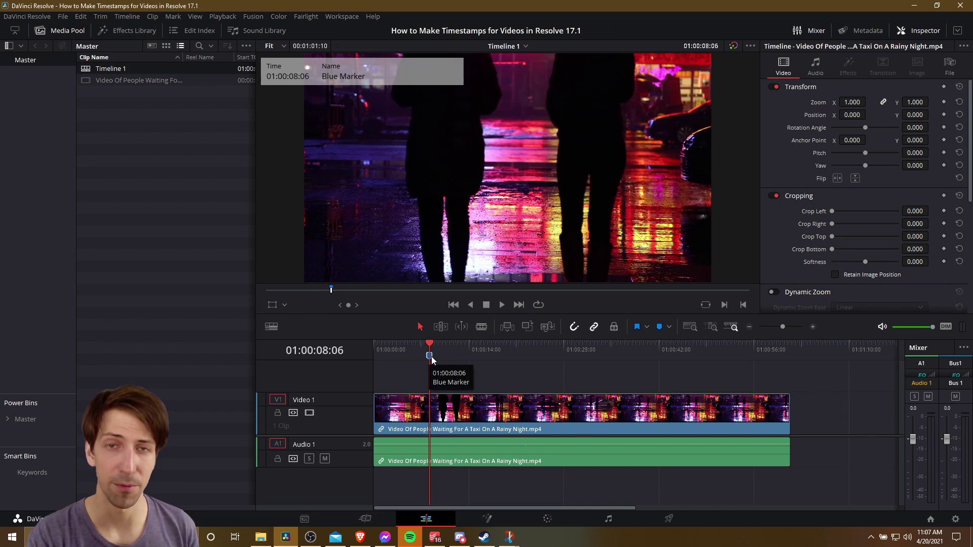
pyautogui.doubleClick(429, 356)
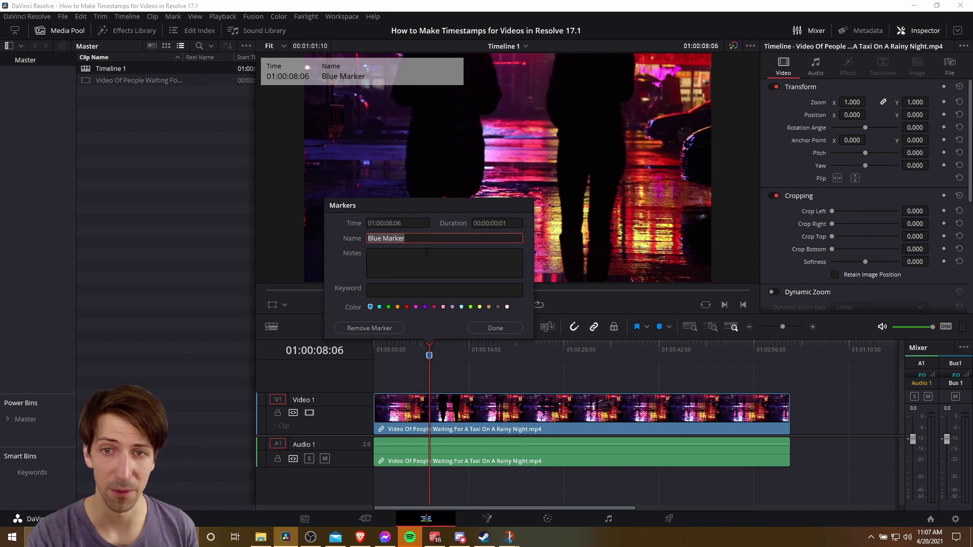
pyautogui.press('BackSpace')
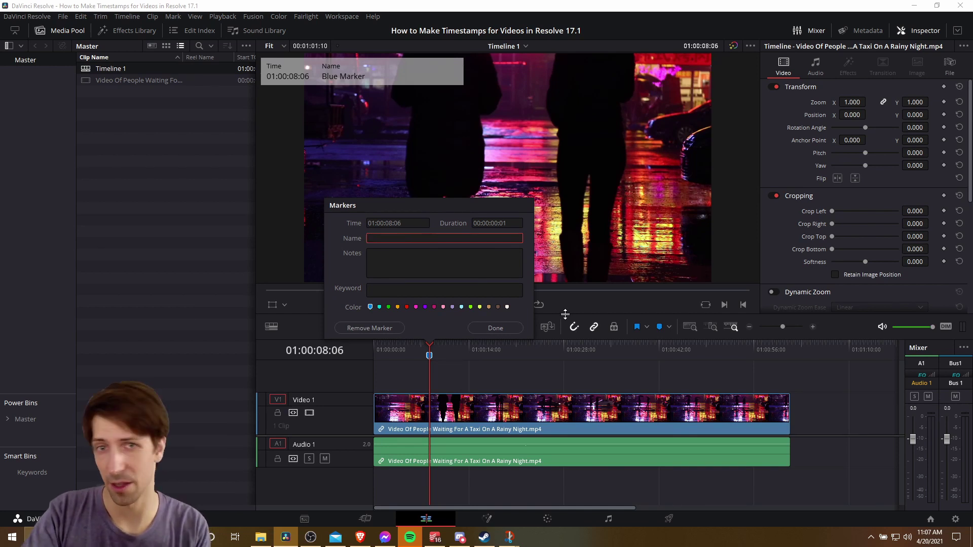
pyautogui.write('2 pe')
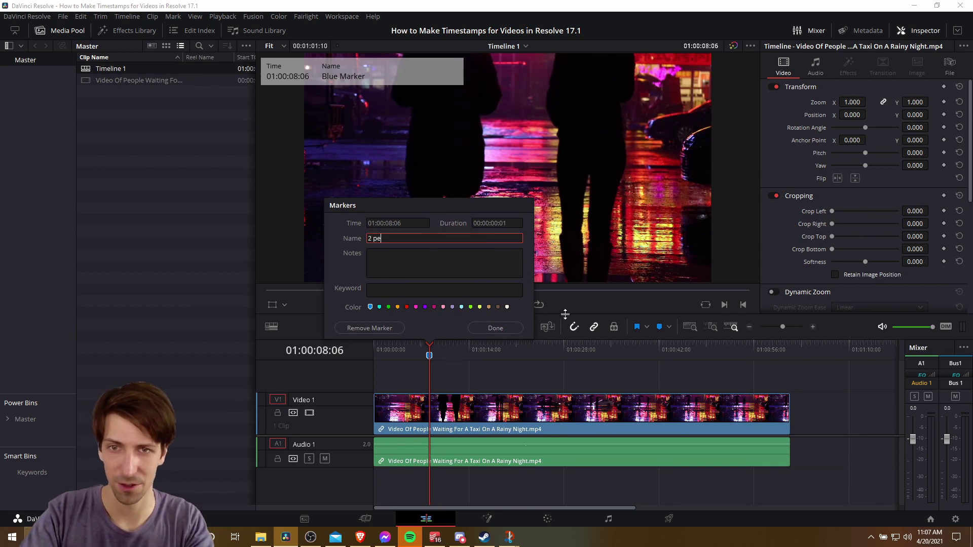
pyautogui.write('ople walking scene')
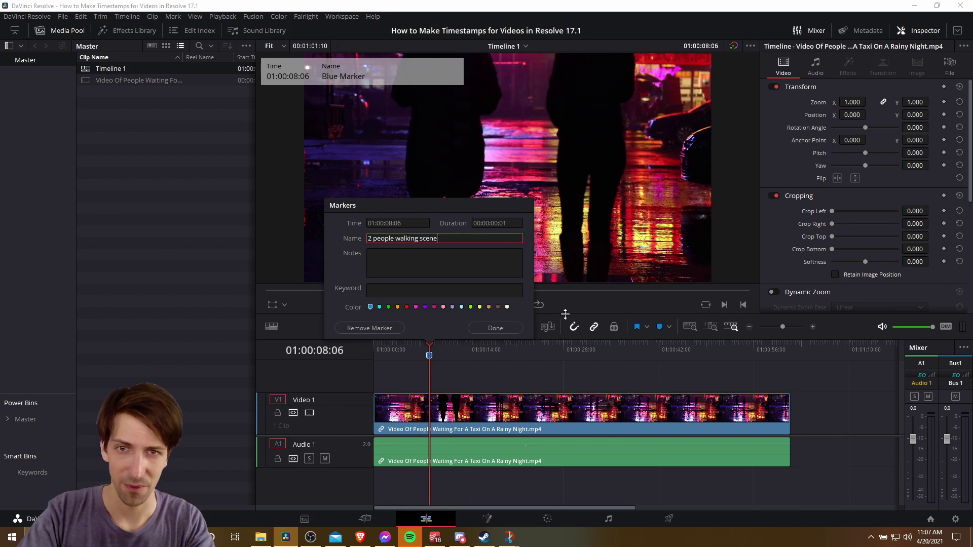
pyautogui.press('Return')
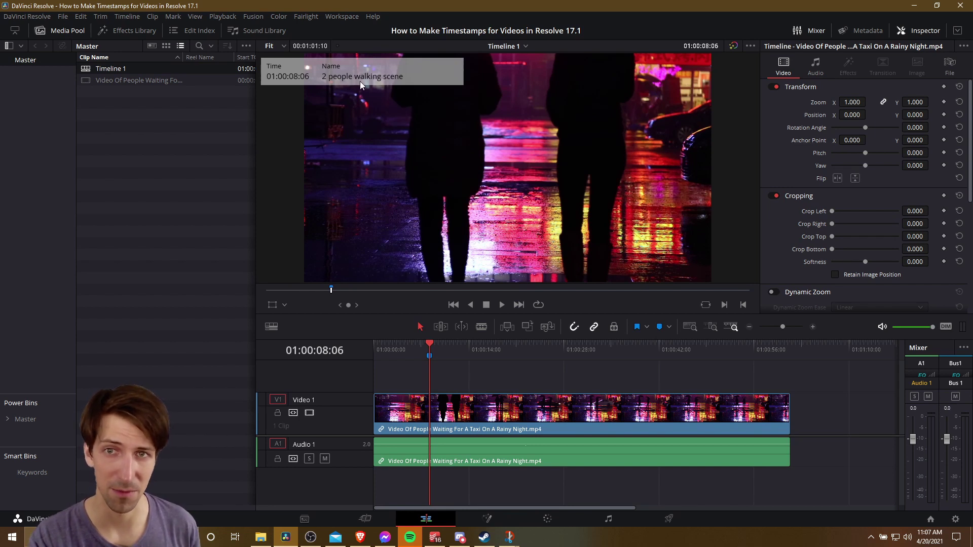
pyautogui.hotkey('shift', 'v')
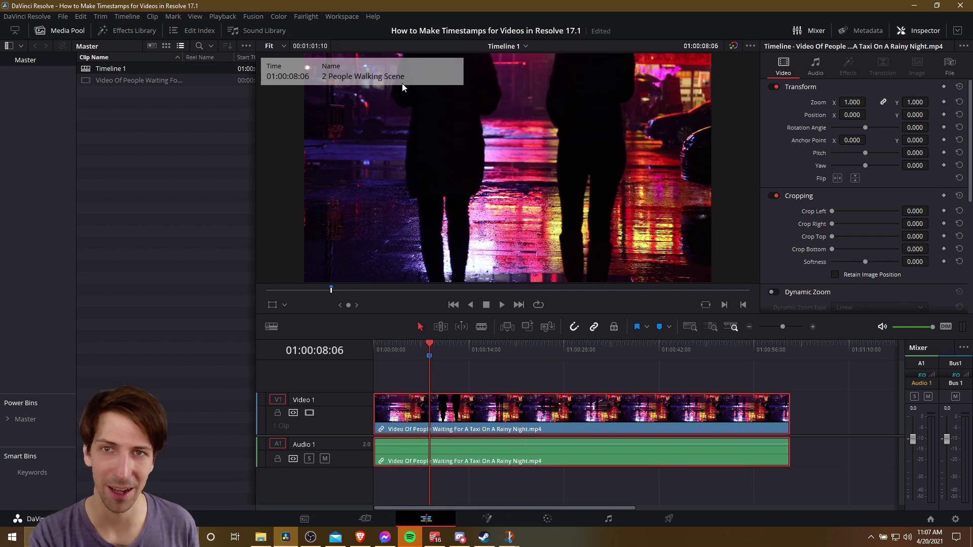
pyautogui.hotkey('ctrl', 's')
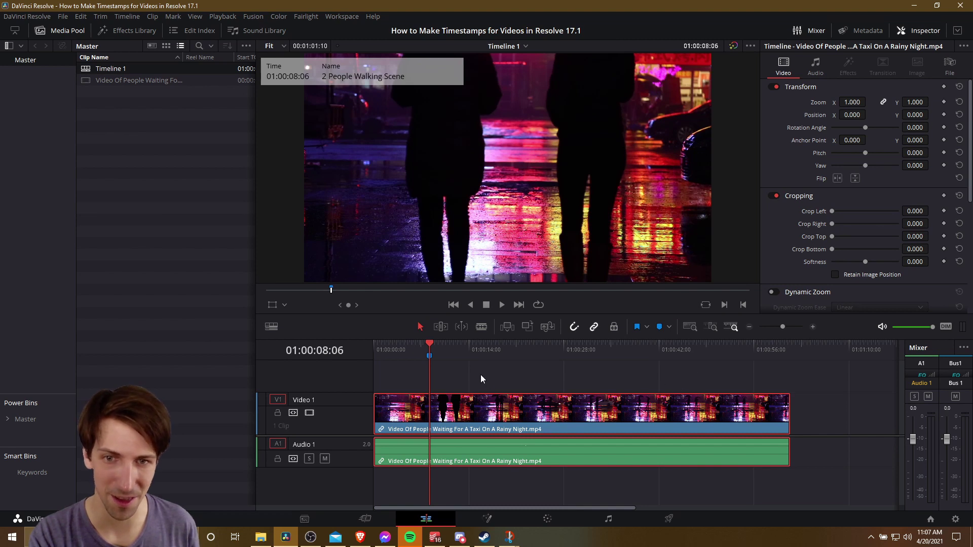
pyautogui.moveTo(433, 356)
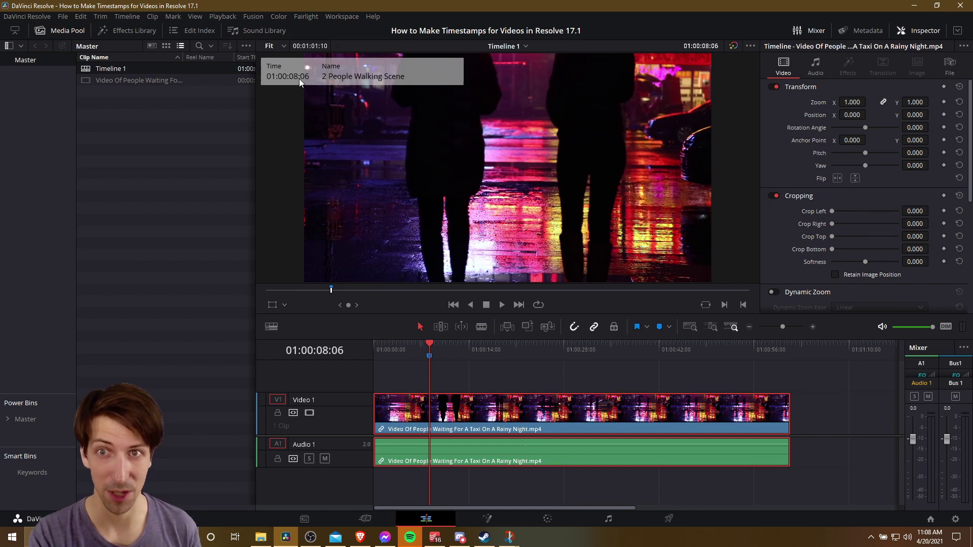
# Step: With the Blade tool, split the clip twice near 01:00:13 and ripple-delete the middle piece
pyautogui.press('b')
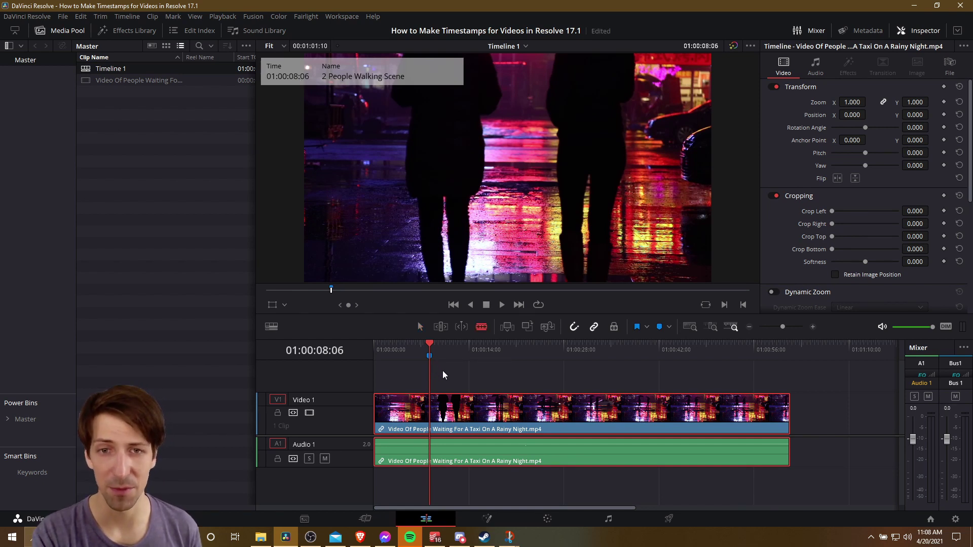
pyautogui.click(501, 305)
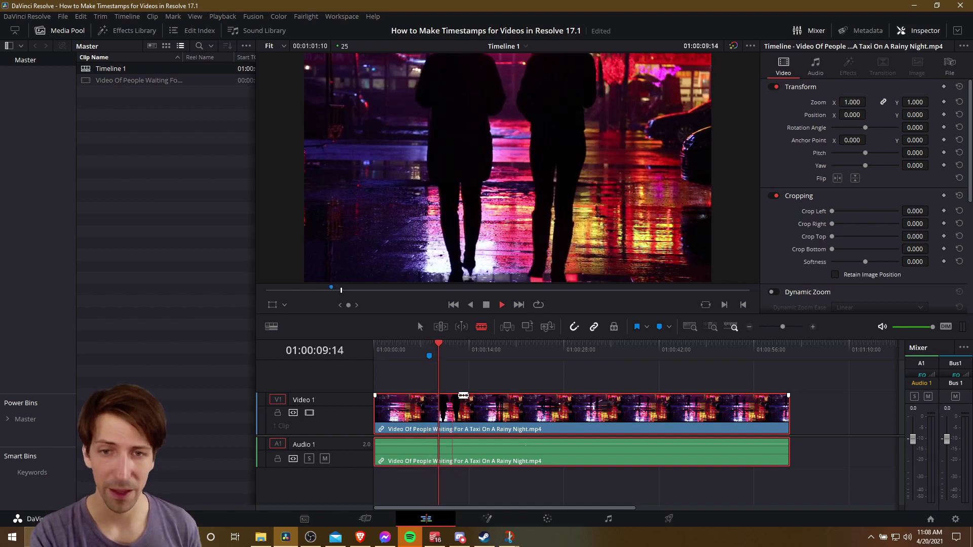
pyautogui.click(464, 395)
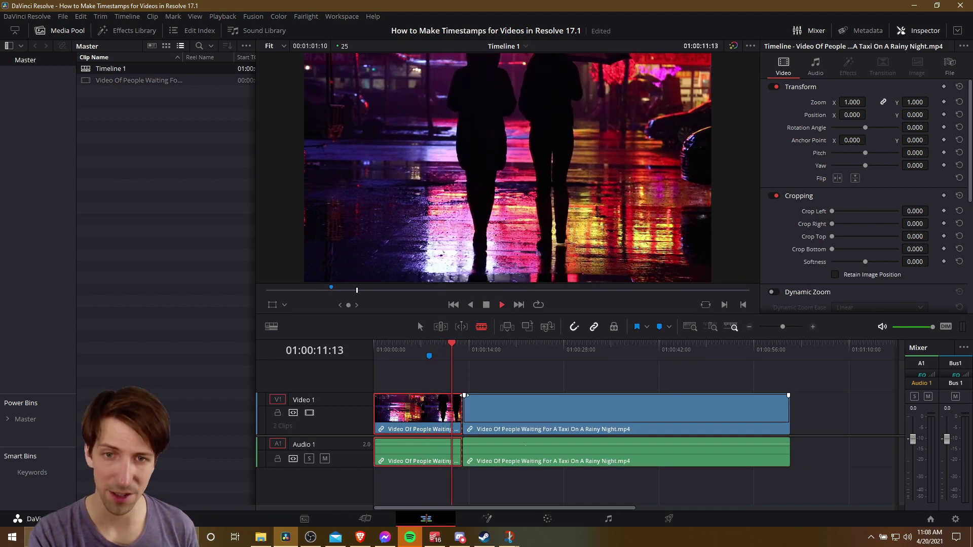
pyautogui.click(489, 398)
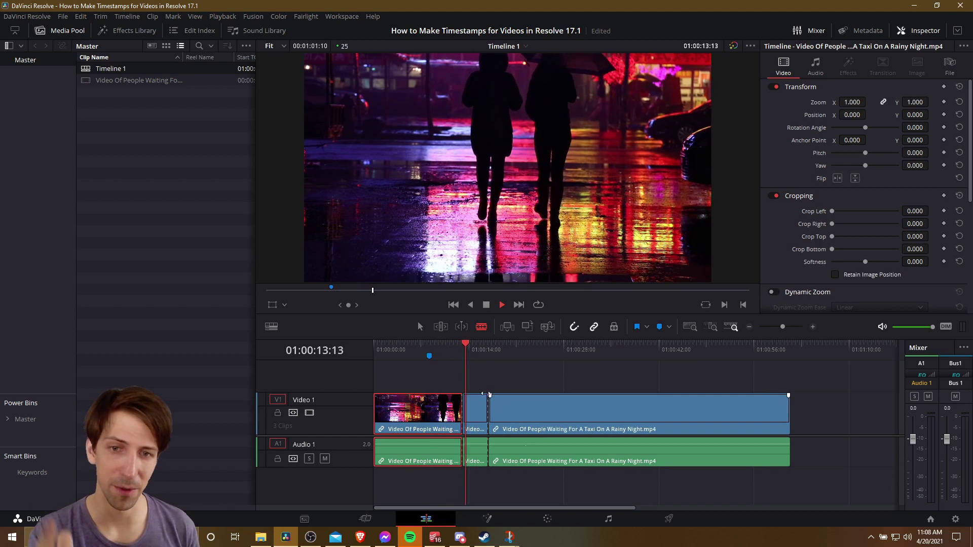
pyautogui.press('space')
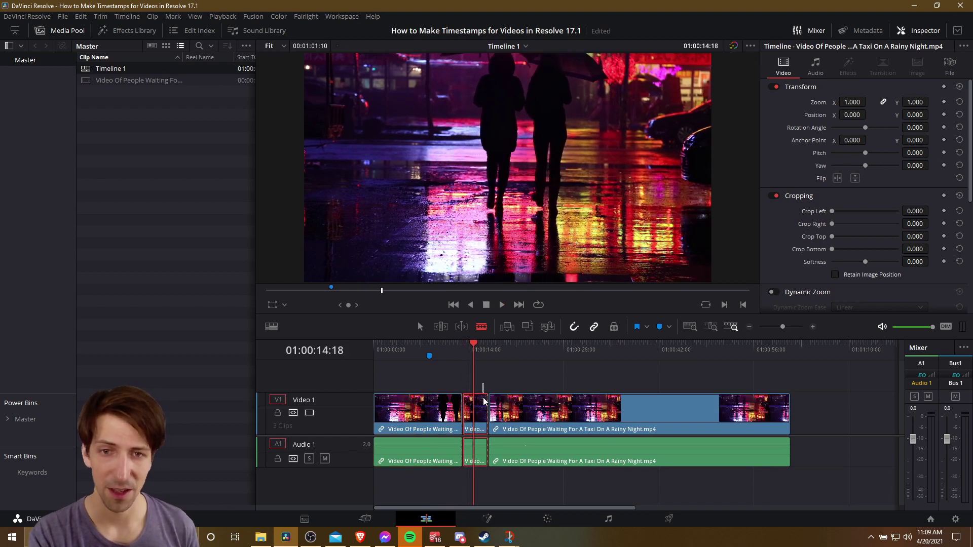
pyautogui.press('BackSpace')
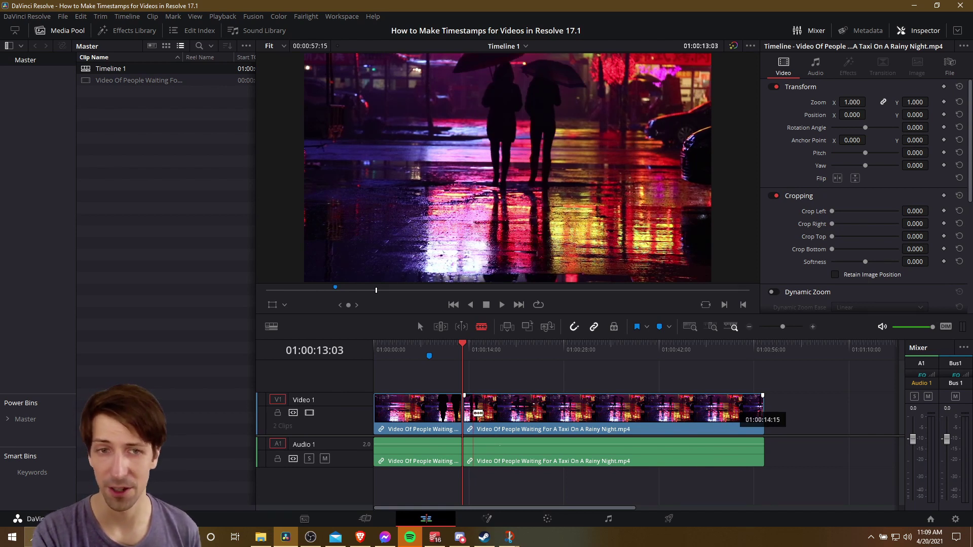
pyautogui.moveTo(479, 351); pyautogui.dragTo(475, 351)
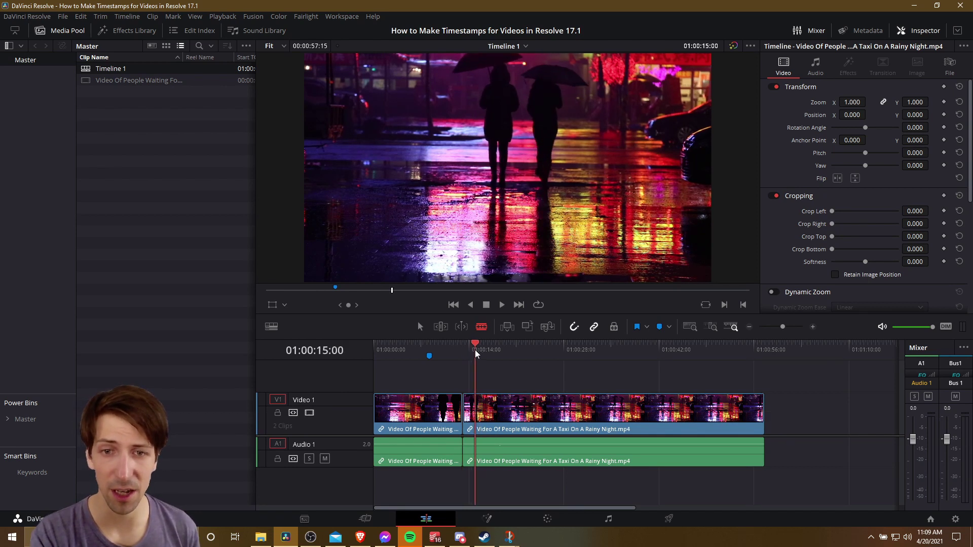
# Step: Add a second marker at the 01:00:13:03 cut and name it 'New Cut'
pyautogui.click(468, 352)
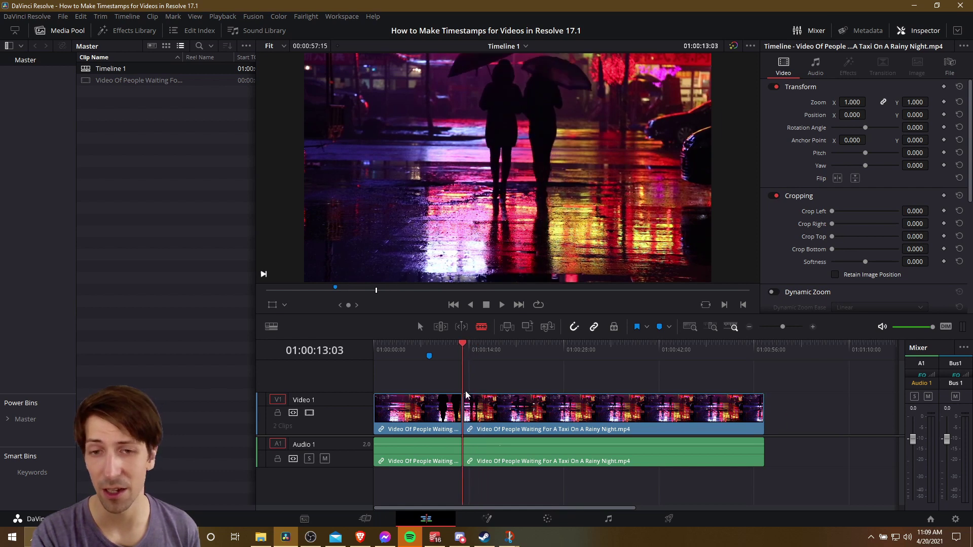
pyautogui.click(660, 327)
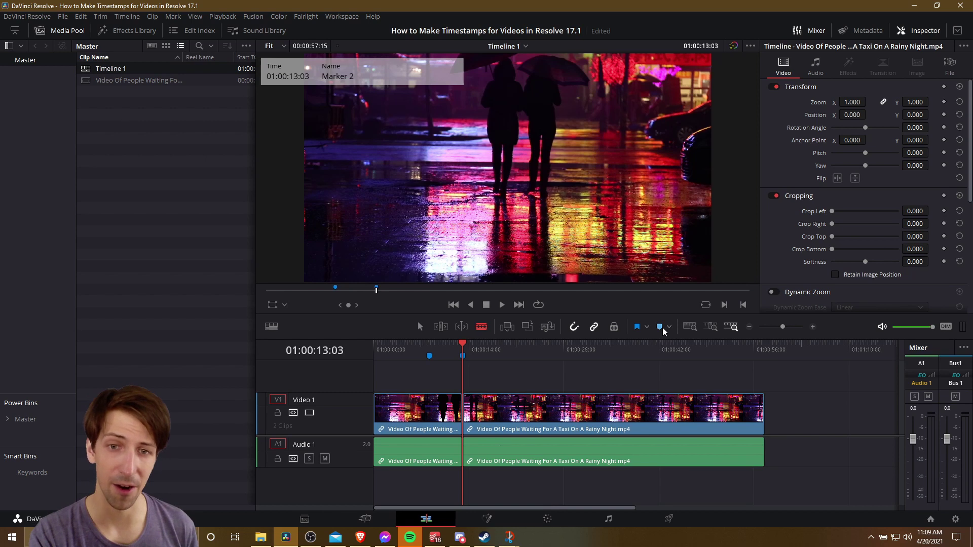
pyautogui.doubleClick(462, 356)
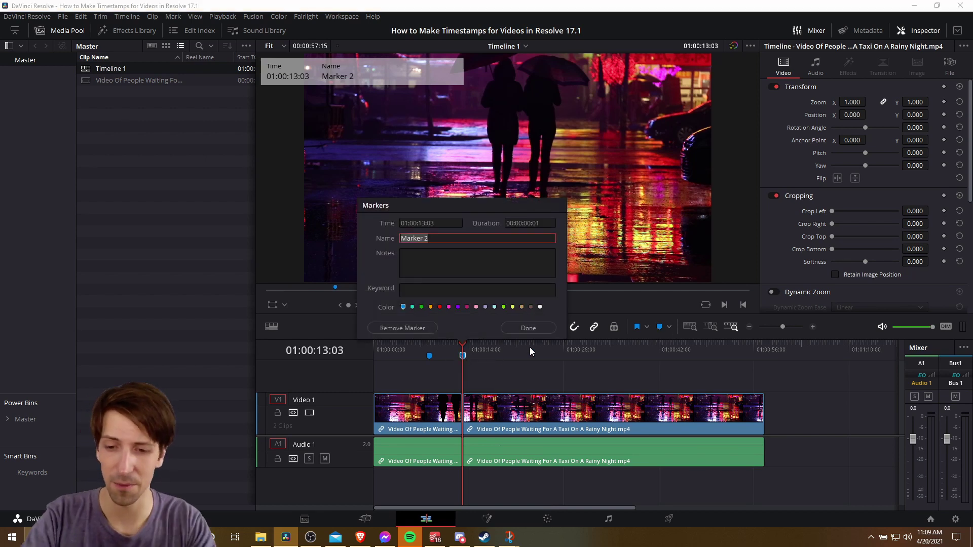
pyautogui.write('New Cut')
pyautogui.press('Return')
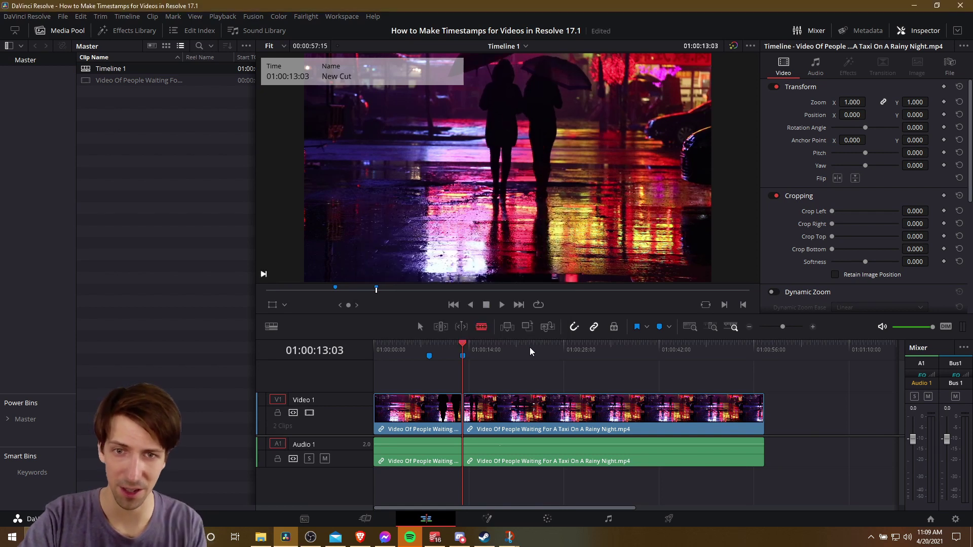
pyautogui.click(529, 349)
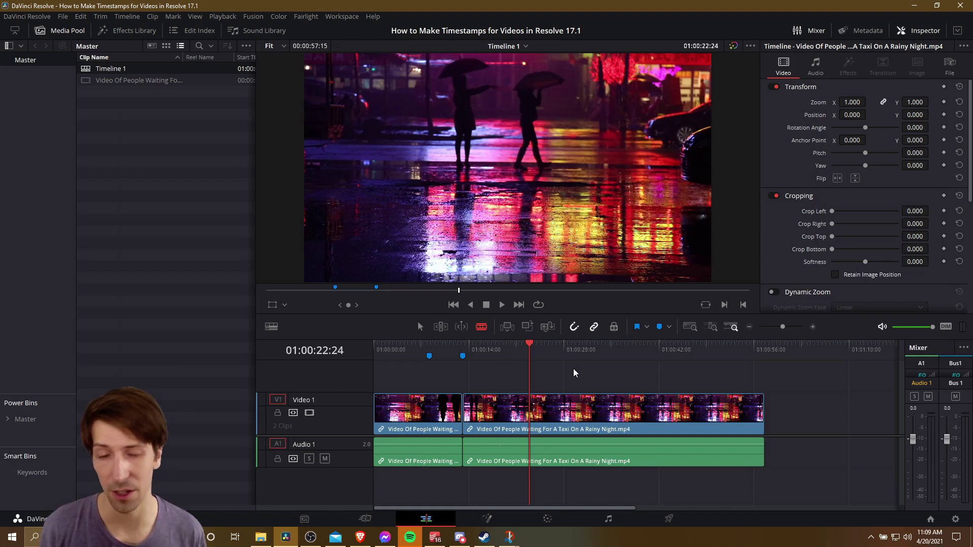
# Step: Split the clip twice more and add markers at 01:00:22:24 and 01:00:36:01
pyautogui.click(530, 405)
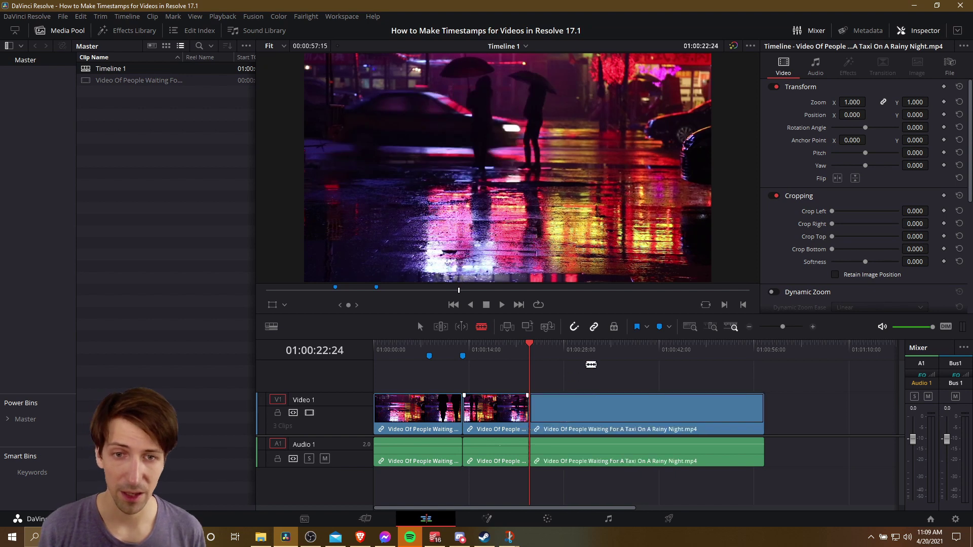
pyautogui.click(618, 403)
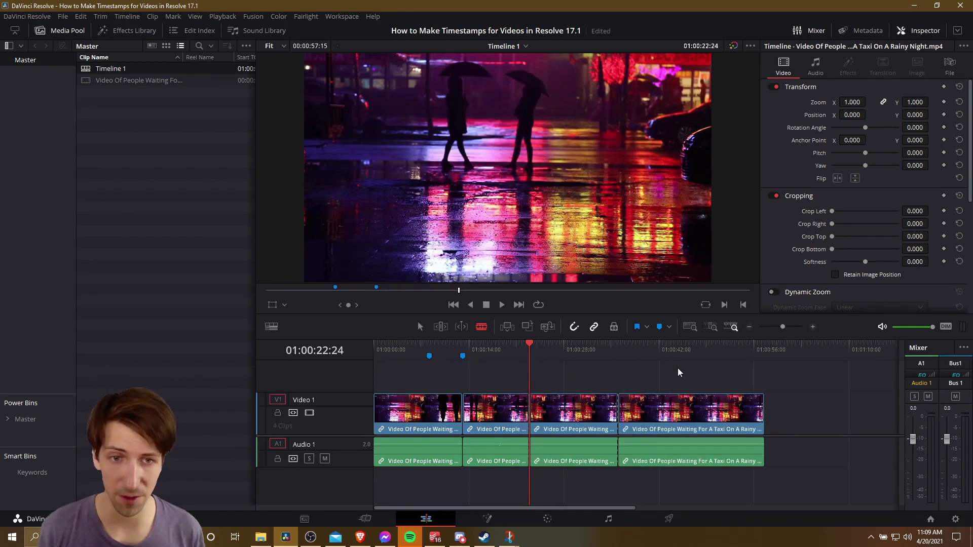
pyautogui.click(659, 327)
pyautogui.press('Down')
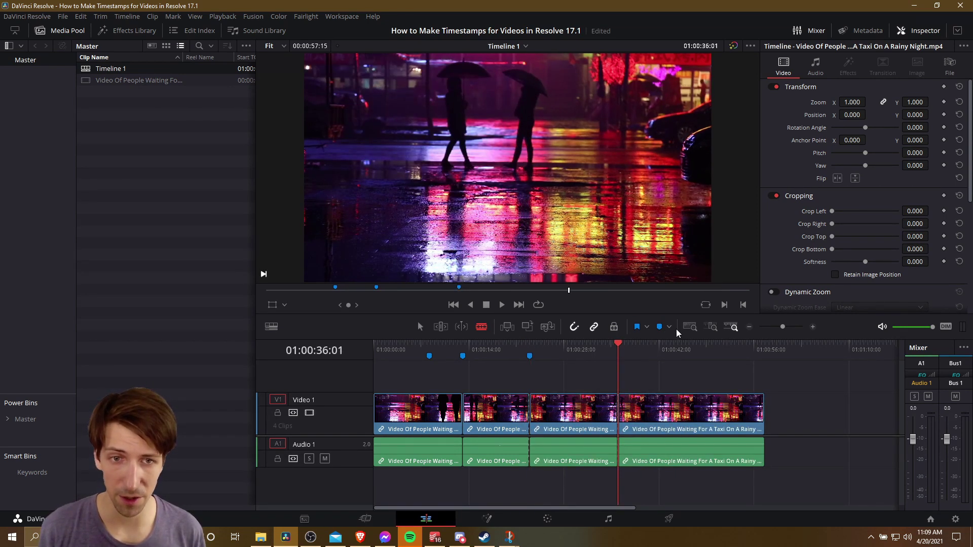
pyautogui.click(659, 328)
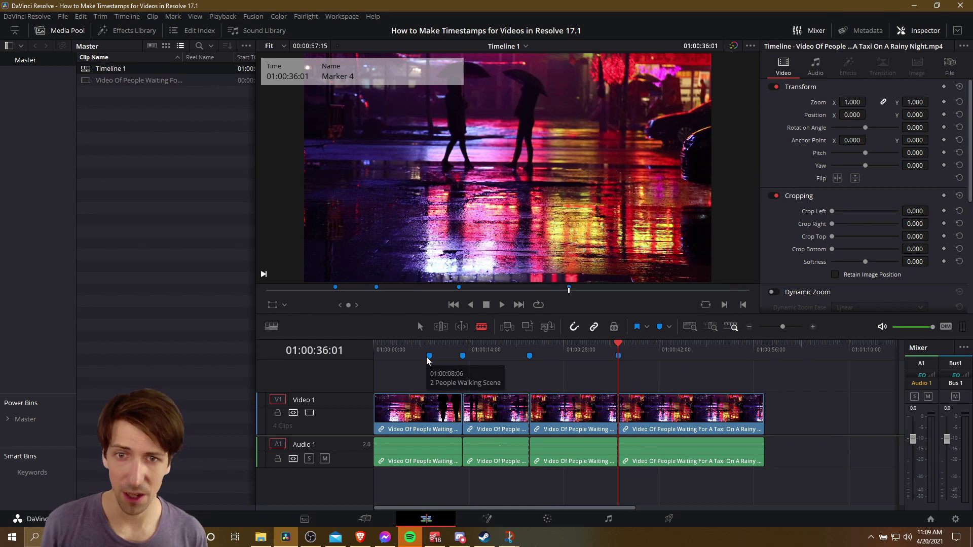
pyautogui.moveTo(464, 358)
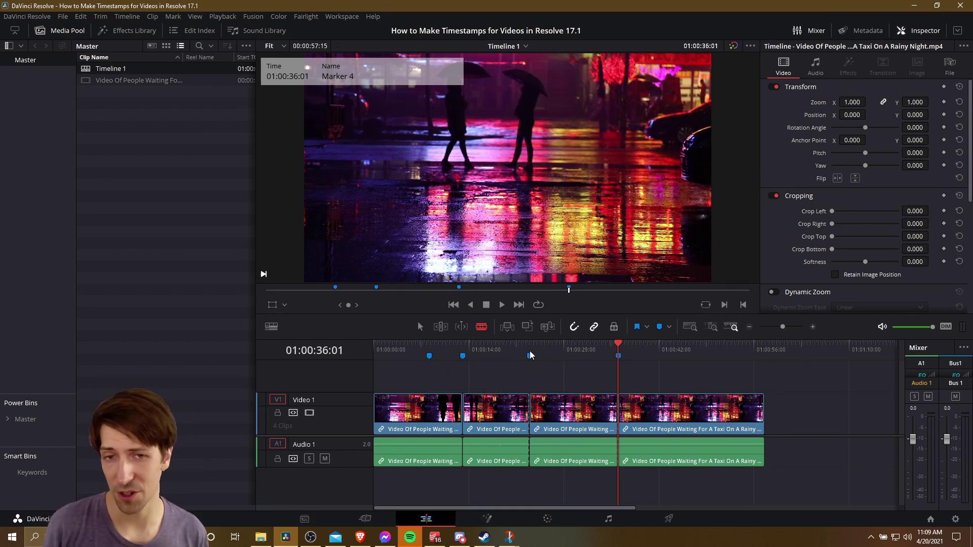
pyautogui.moveTo(531, 357)
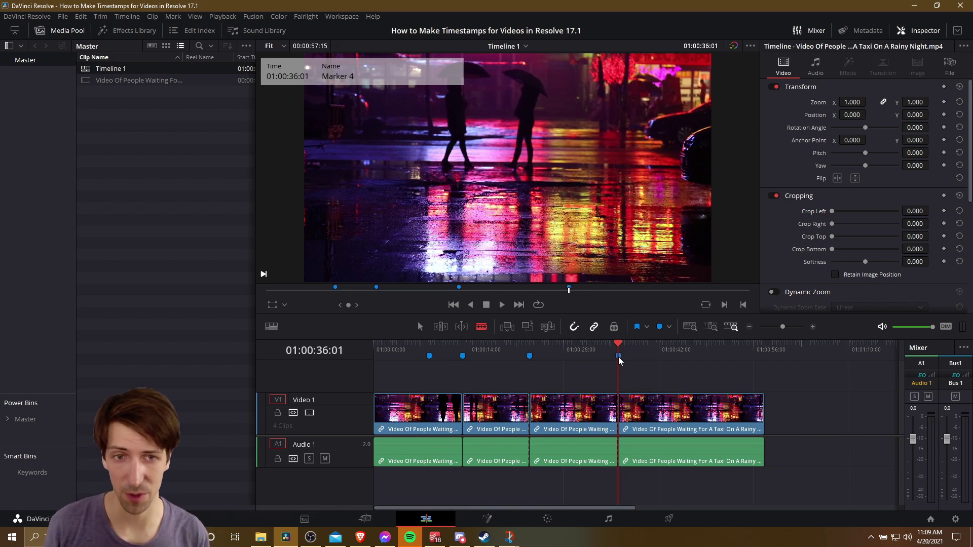
pyautogui.moveTo(619, 358)
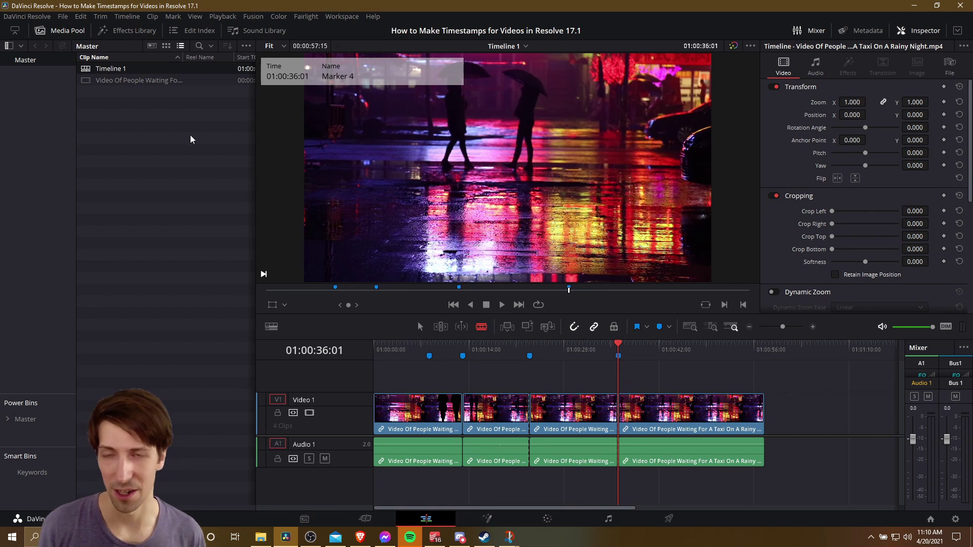
# Step: Show the Edit Index in place of the Media Pool and widen its panel
pyautogui.click(208, 31)
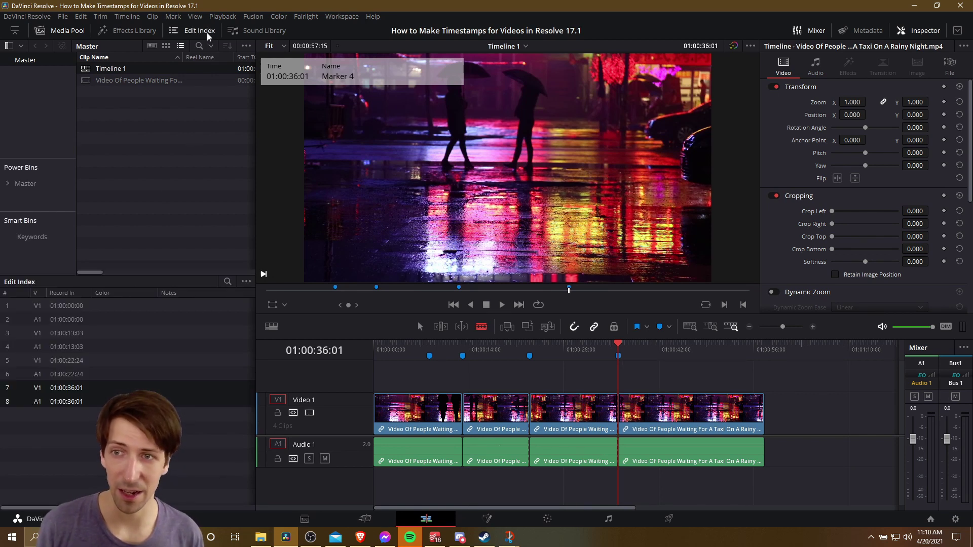
pyautogui.click(76, 31)
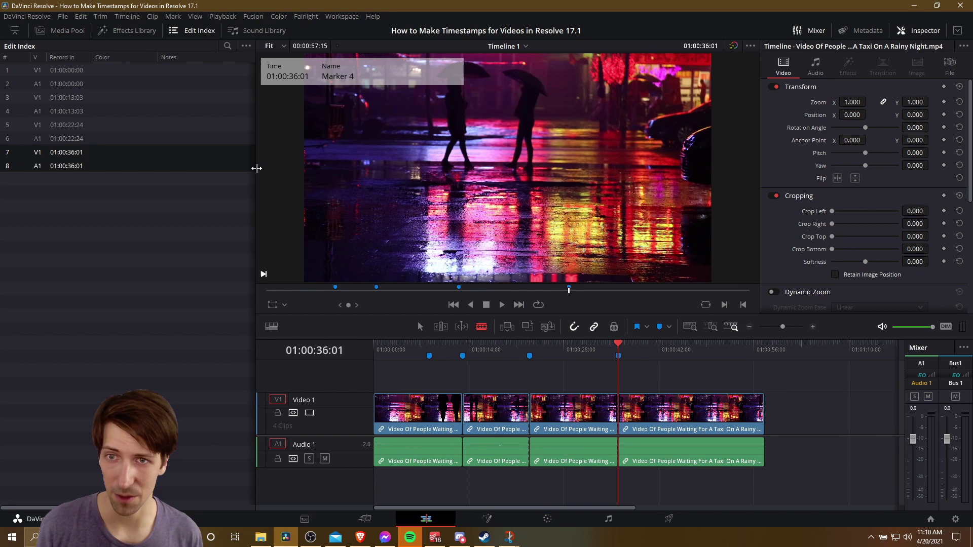
pyautogui.moveTo(256, 169); pyautogui.dragTo(349, 168)
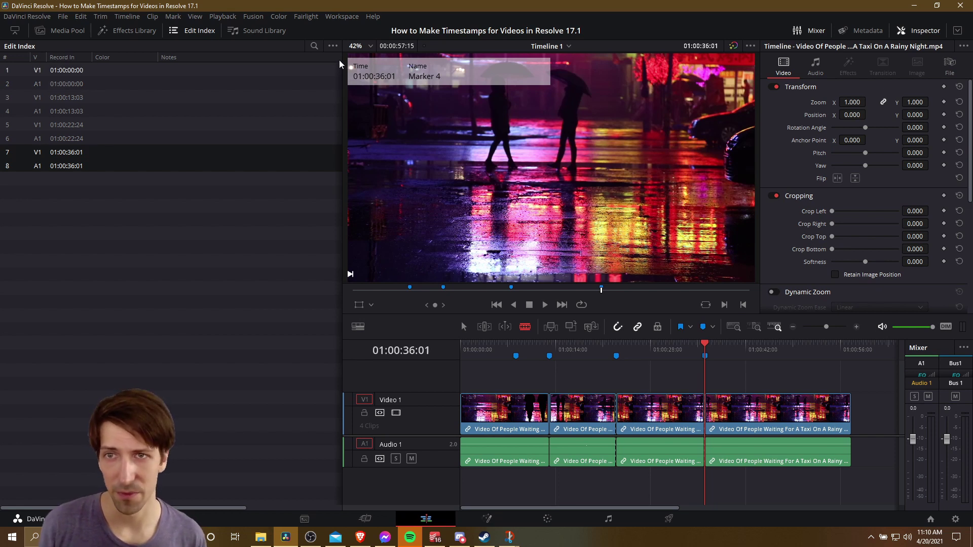
# Step: Set the Edit Index options to Show Markers > All, listing the four markers
pyautogui.click(333, 47)
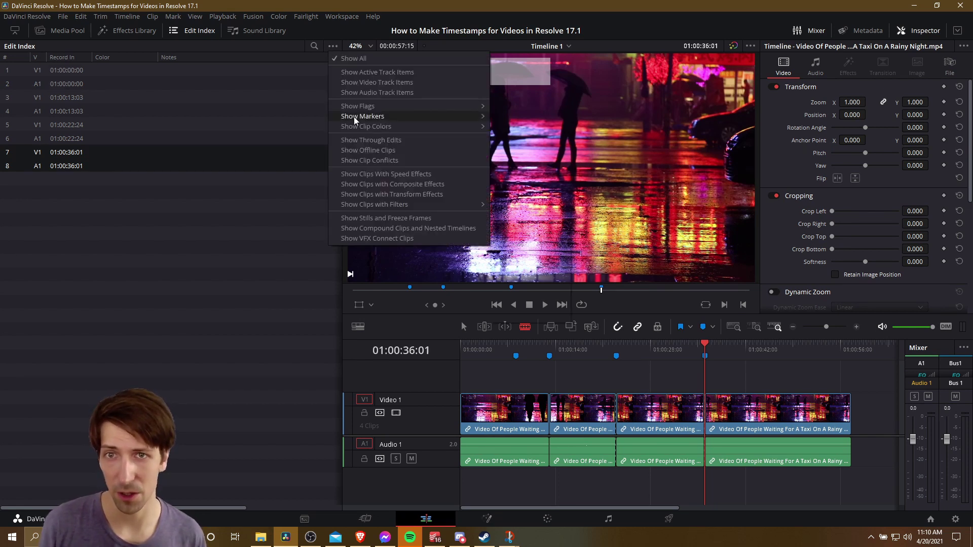
pyautogui.moveTo(380, 116)
pyautogui.click(504, 120)
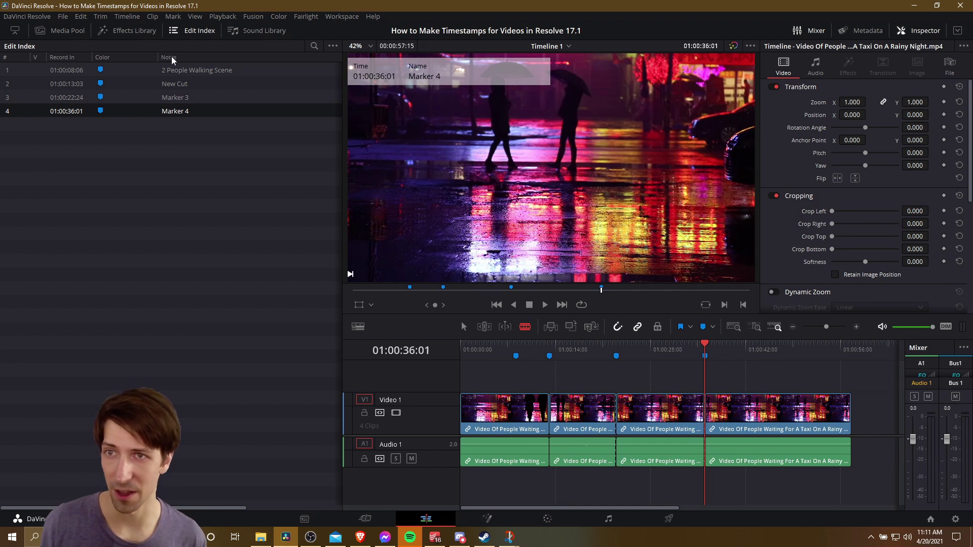
# Step: Add the Source In, Record Out, Comments, Source End and C columns to the Edit Index
pyautogui.rightClick(186, 59)
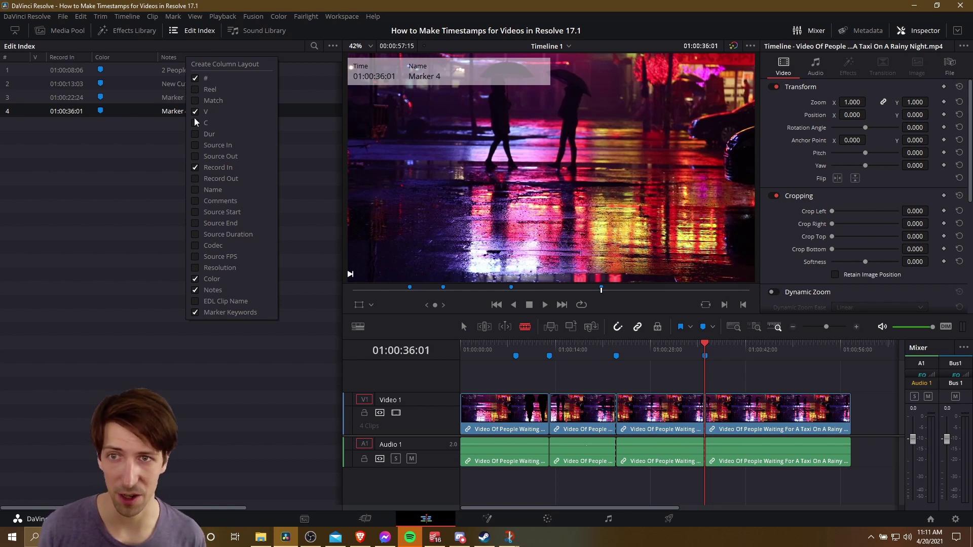
pyautogui.click(197, 146)
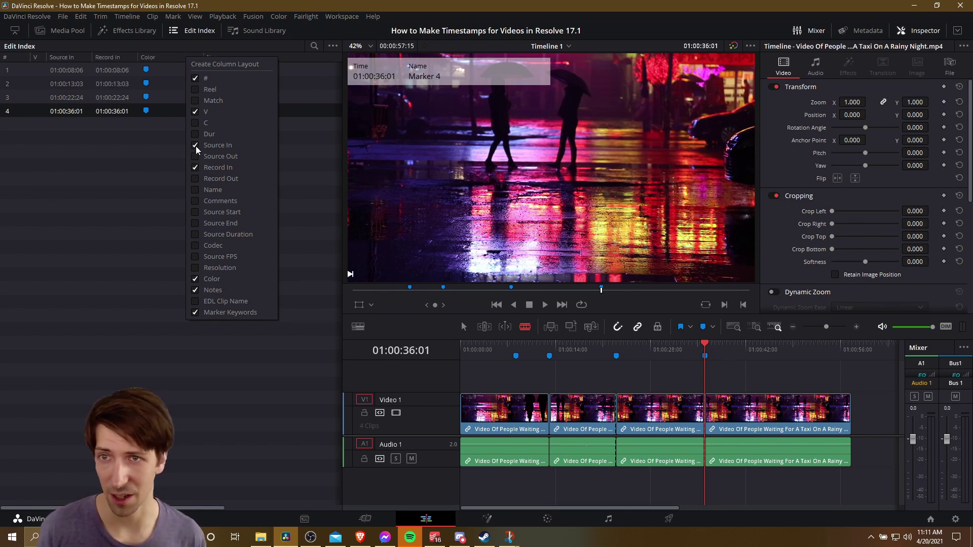
pyautogui.click(197, 178)
pyautogui.click(197, 201)
pyautogui.click(198, 224)
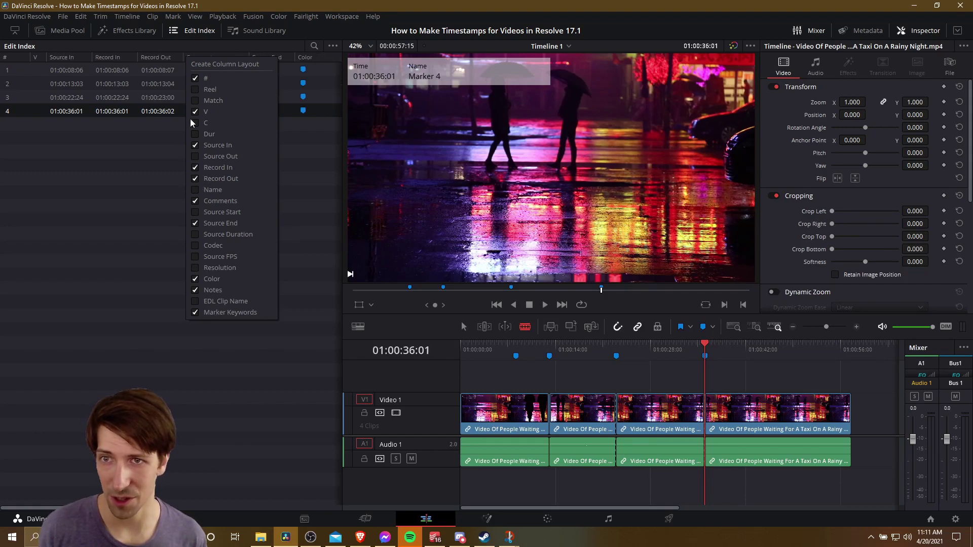
pyautogui.click(194, 123)
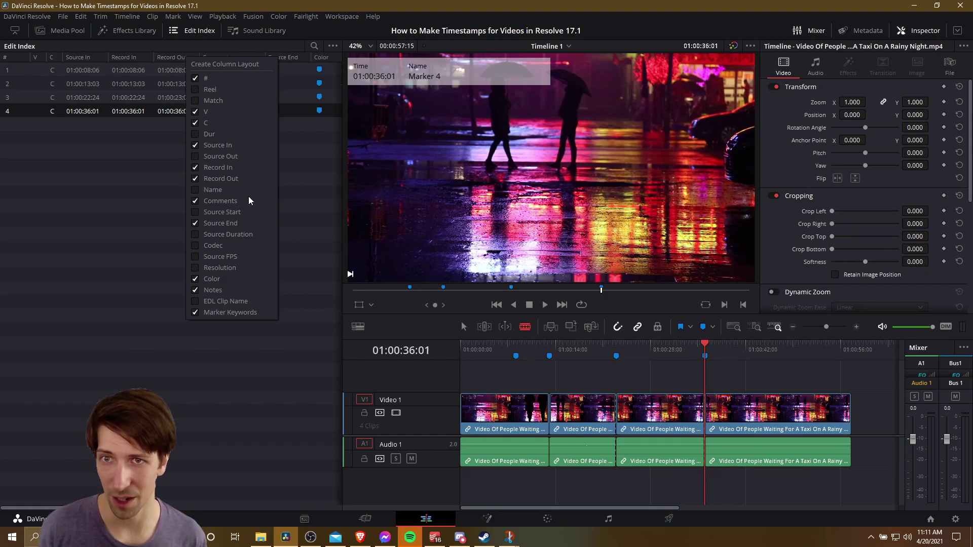
pyautogui.click(298, 193)
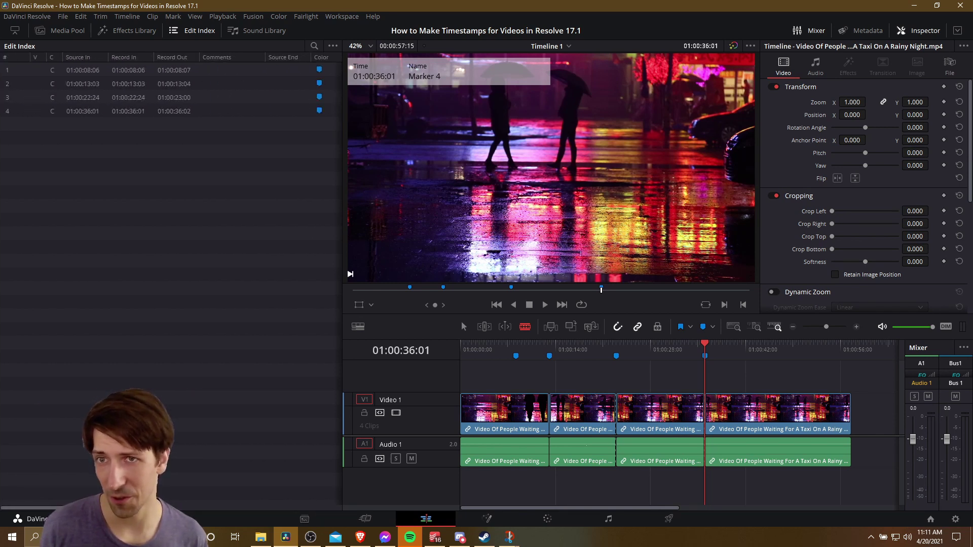
# Step: Rearrange the columns so Notes sits directly after Source In
pyautogui.moveTo(68, 508); pyautogui.dragTo(242, 526)
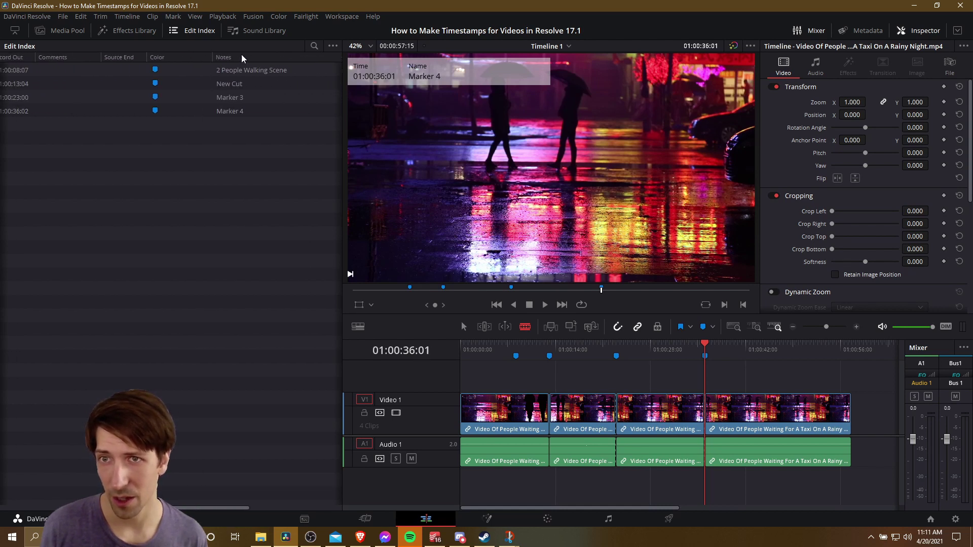
pyautogui.moveTo(238, 57); pyautogui.dragTo(54, 61)
pyautogui.moveTo(200, 509); pyautogui.dragTo(31, 508)
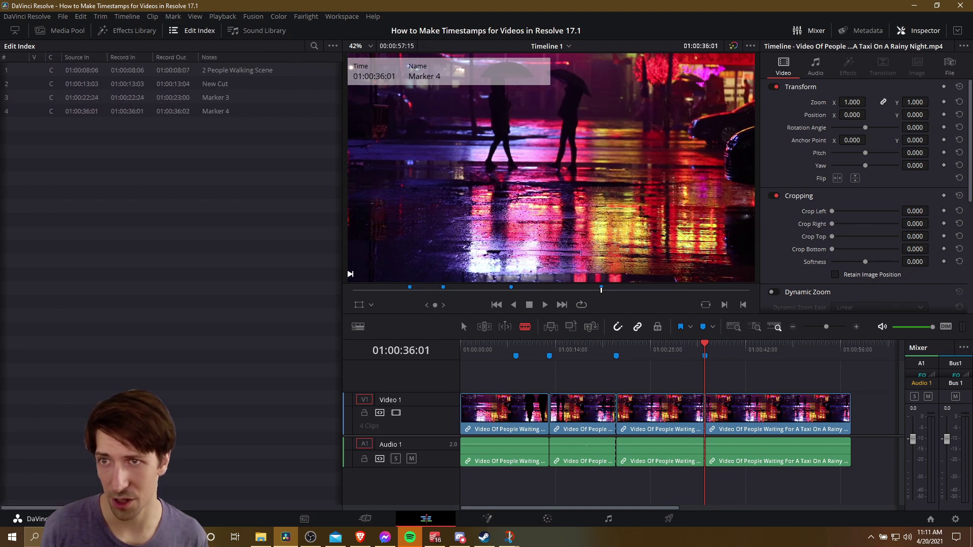
pyautogui.moveTo(226, 59); pyautogui.dragTo(84, 59)
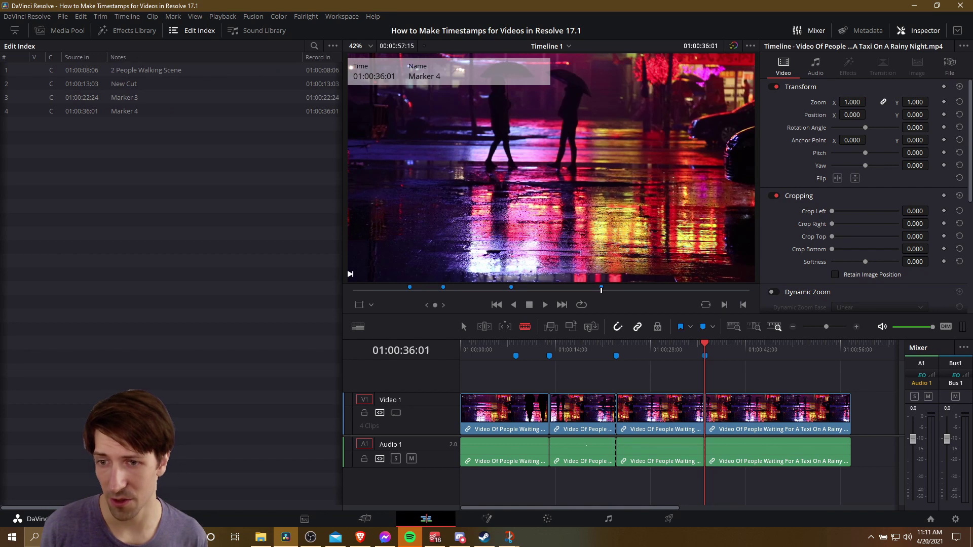
# Step: Remove the Source In, Record In, Record Out, Comments and Source End columns
pyautogui.rightClick(217, 60)
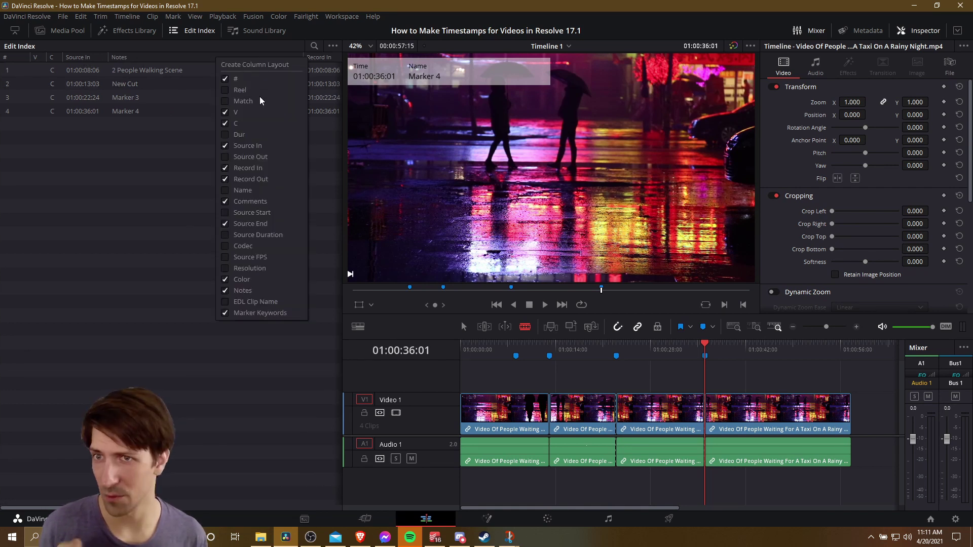
pyautogui.click(225, 146)
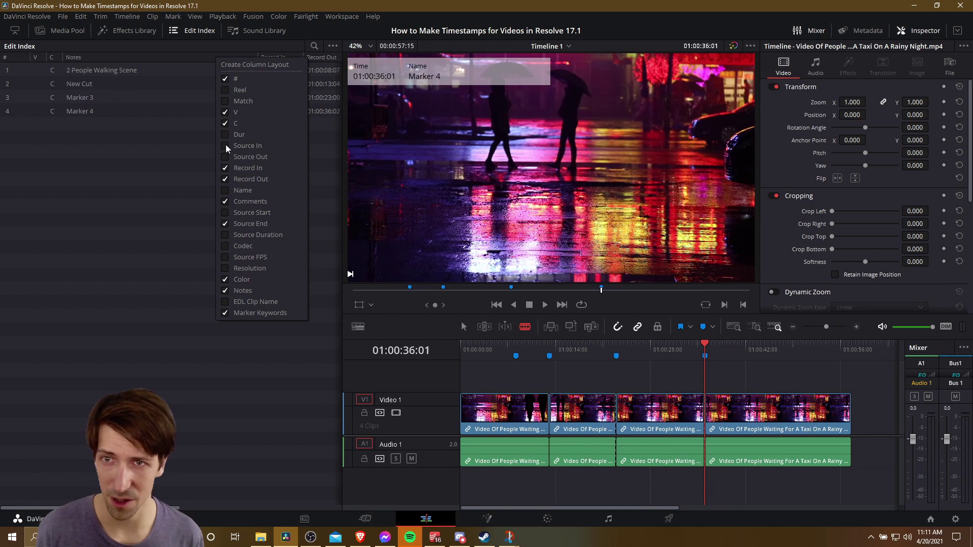
pyautogui.click(225, 168)
pyautogui.click(225, 179)
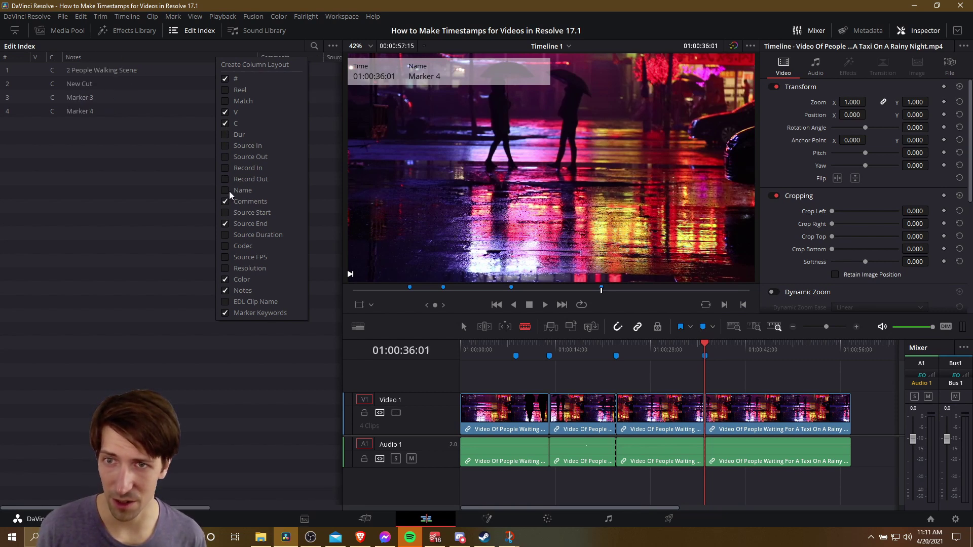
pyautogui.click(225, 201)
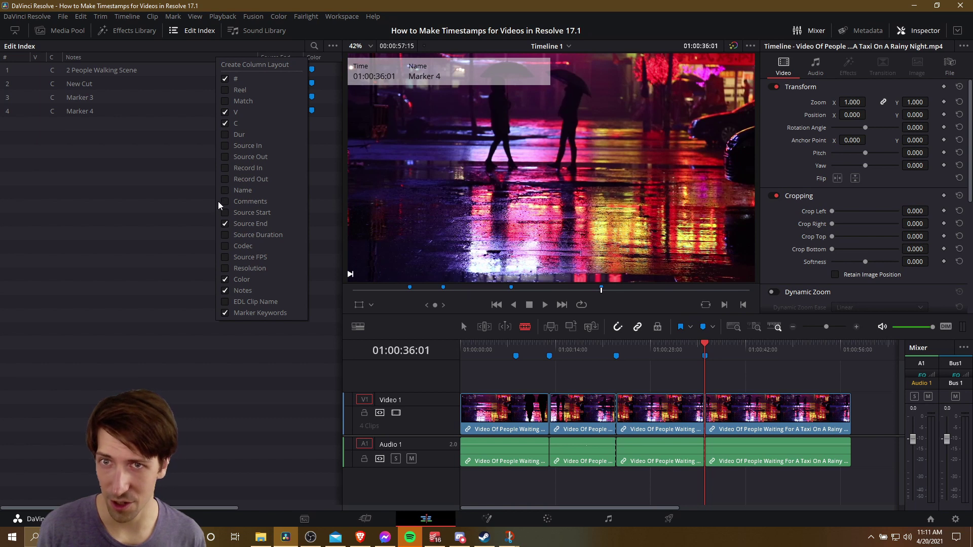
pyautogui.click(225, 224)
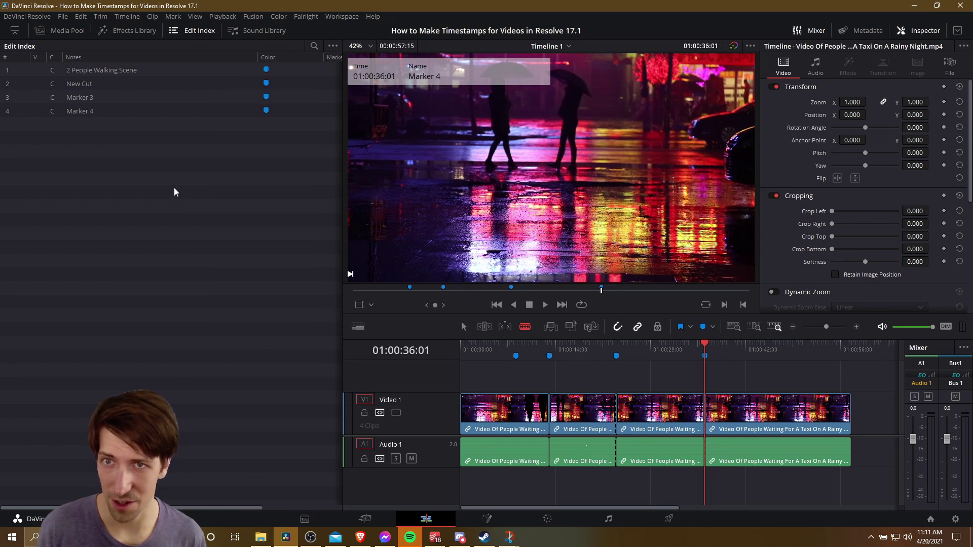
# Step: Change the first marker's note from Waiting to 'Walking' so it reads 2 People Walking Scene
pyautogui.doubleClick(104, 70)
pyautogui.write('Walking')
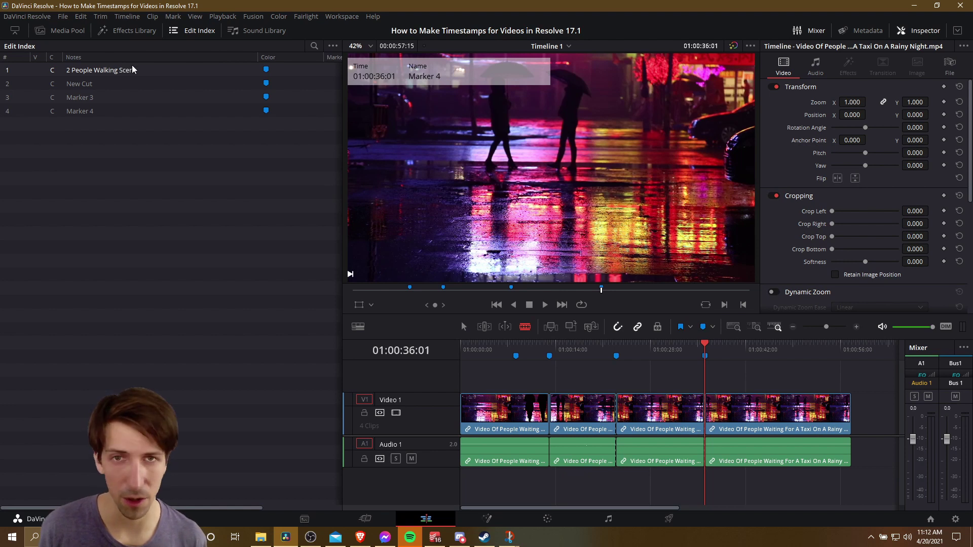
pyautogui.press('Return')
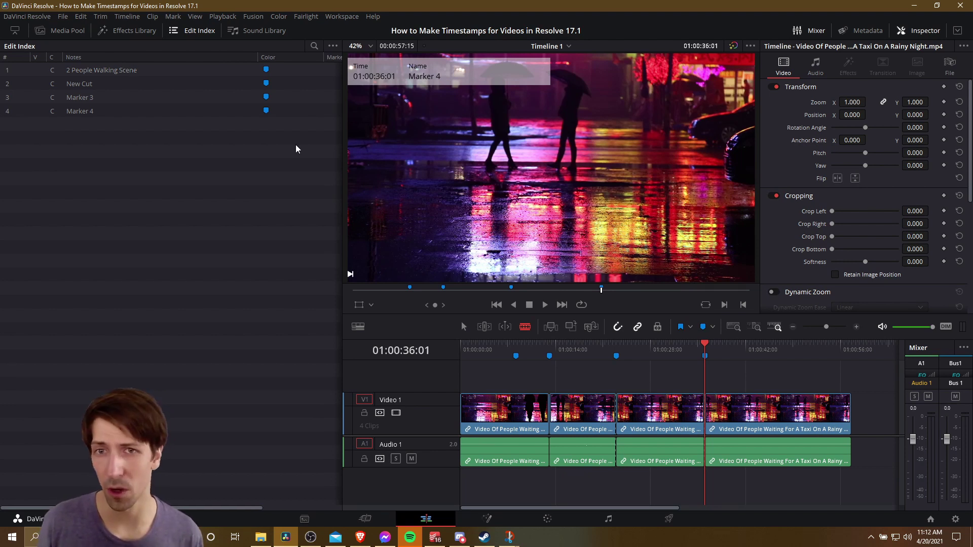
# Step: Re-add the Source In timecode column, leaving the display filter unchanged
pyautogui.click(333, 46)
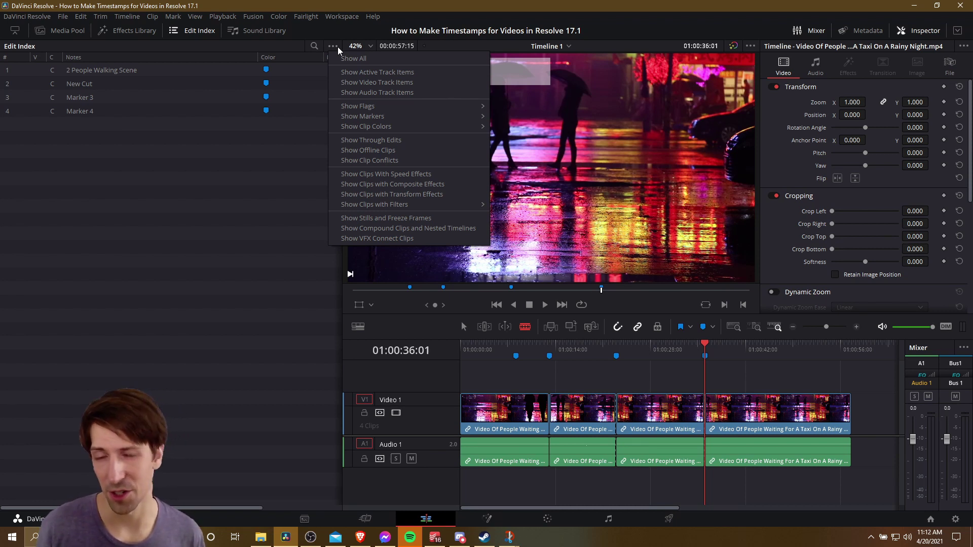
pyautogui.click(170, 266)
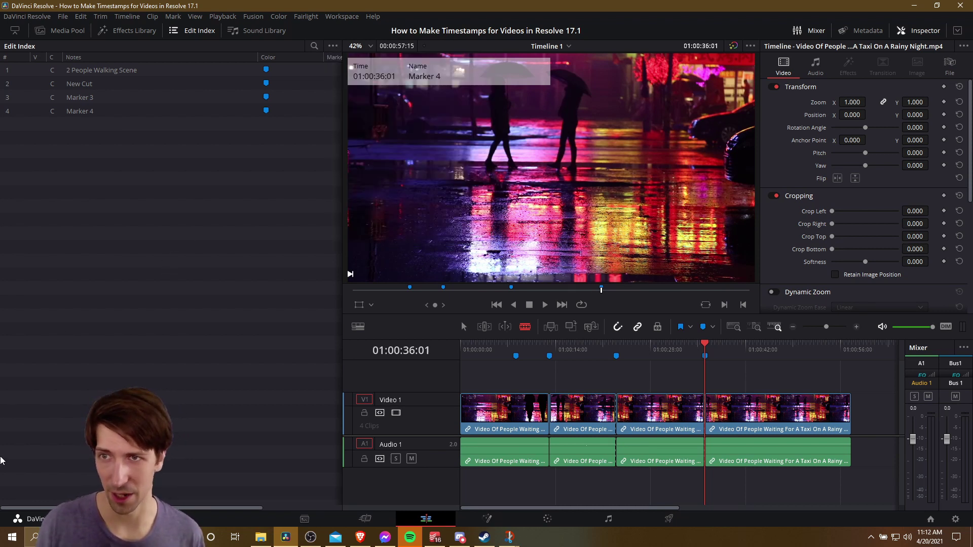
pyautogui.rightClick(122, 62)
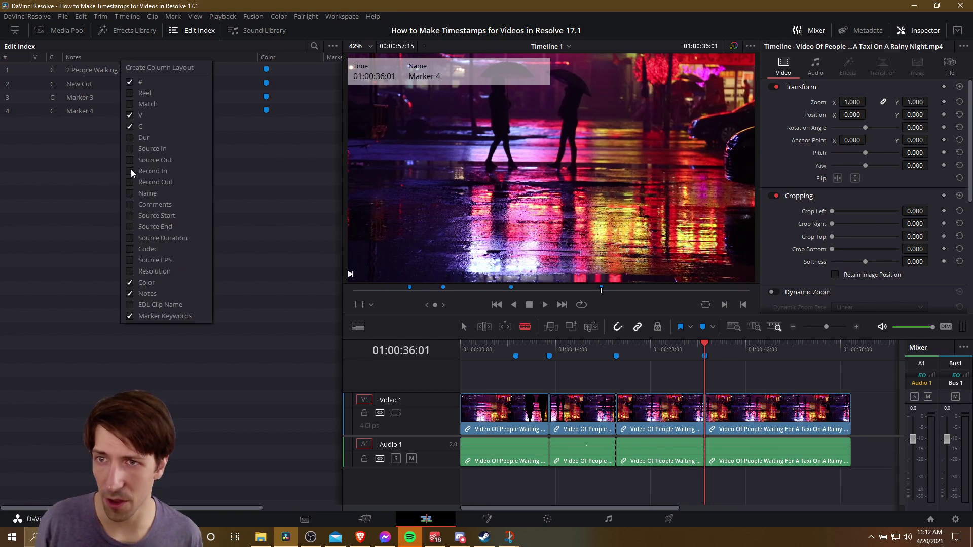
pyautogui.click(133, 150)
pyautogui.click(100, 174)
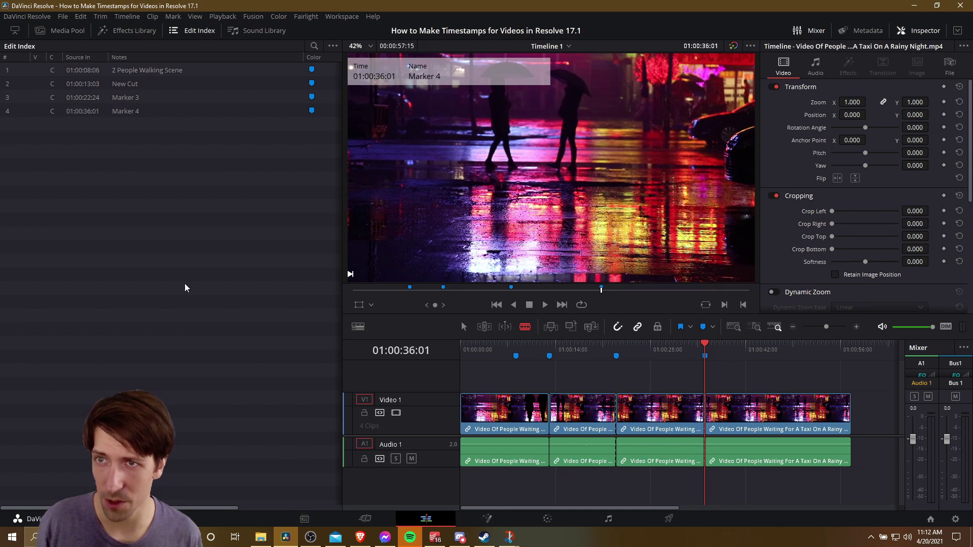
# Step: Start a Notepad++ note headed 'Timestamps:' with the entry '0:08 2 People Walking Scene'
pyautogui.press('super')
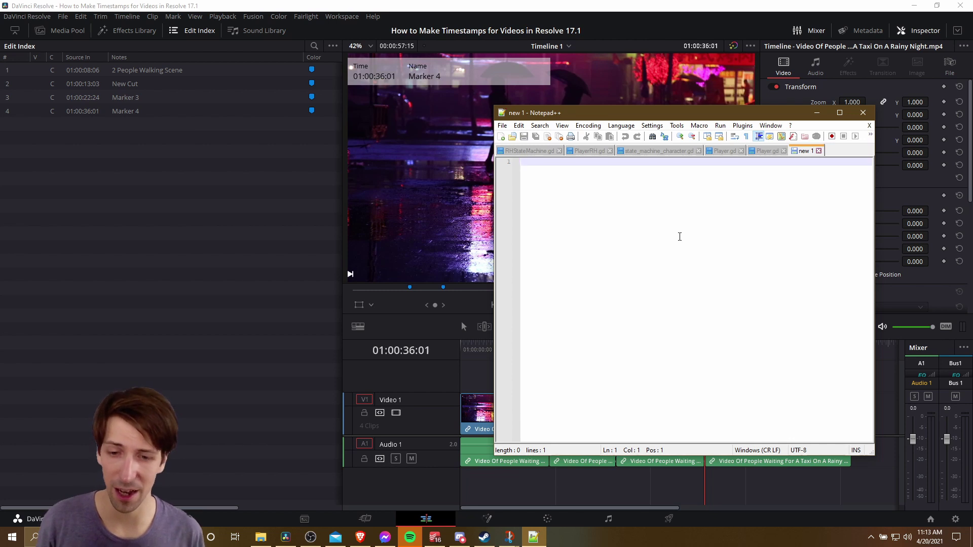
pyautogui.write('Timesta')
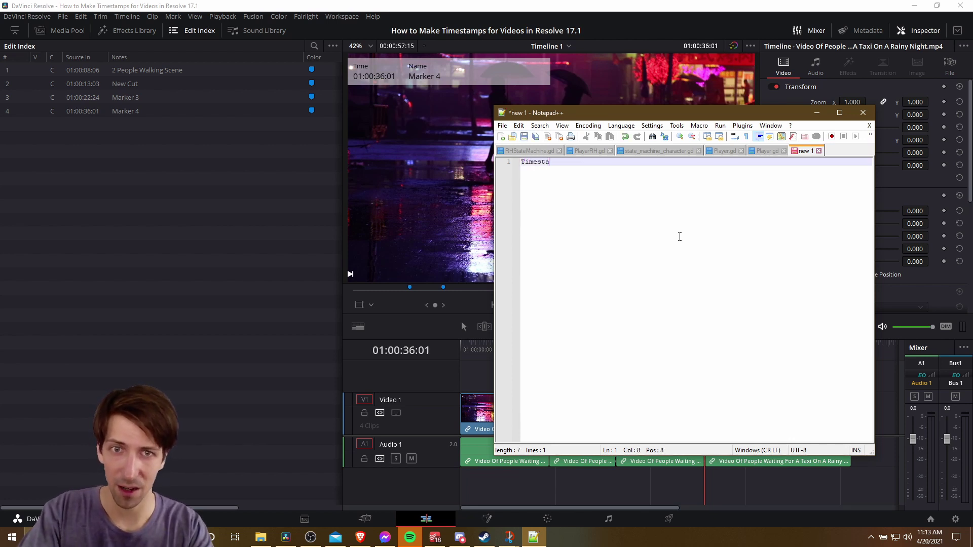
pyautogui.write('mps:0')
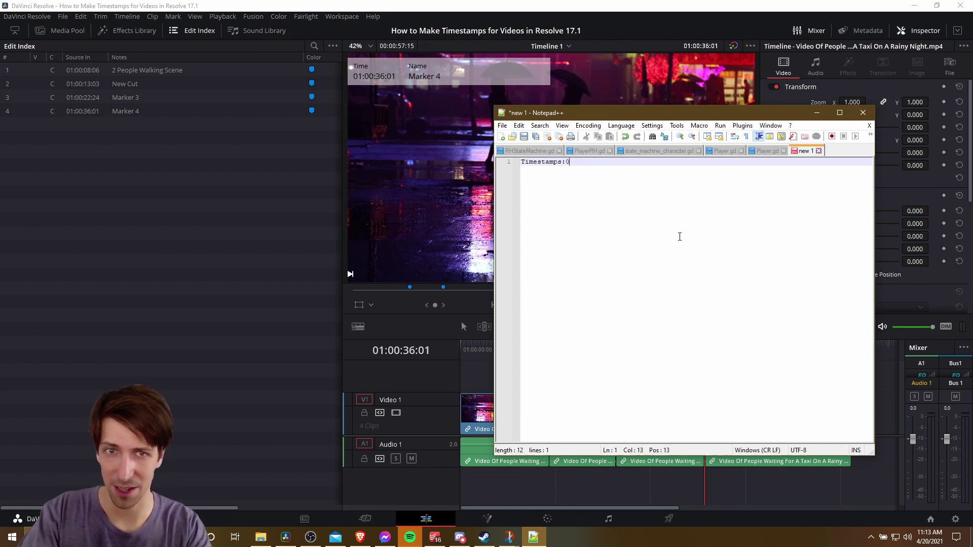
pyautogui.press('BackSpace')
pyautogui.press('Return')
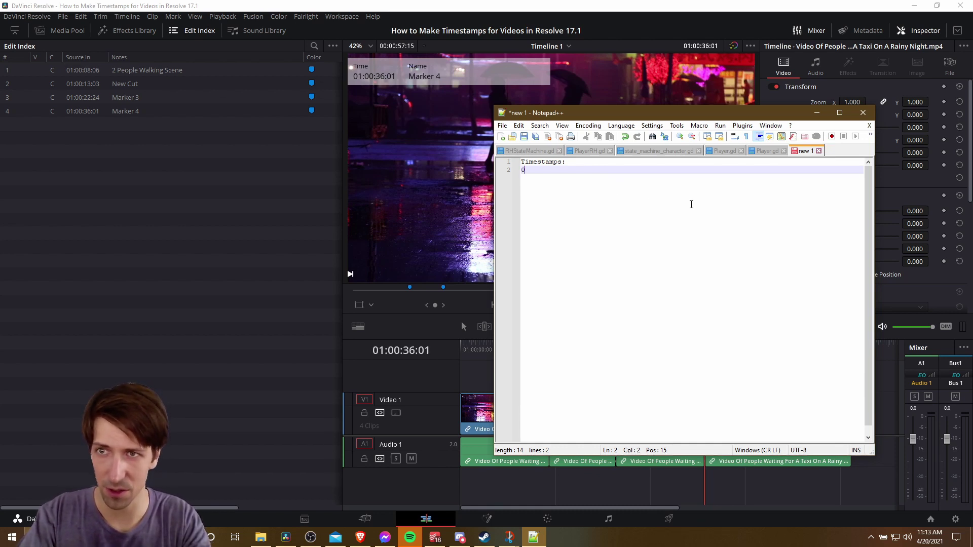
pyautogui.write('0:08 ')
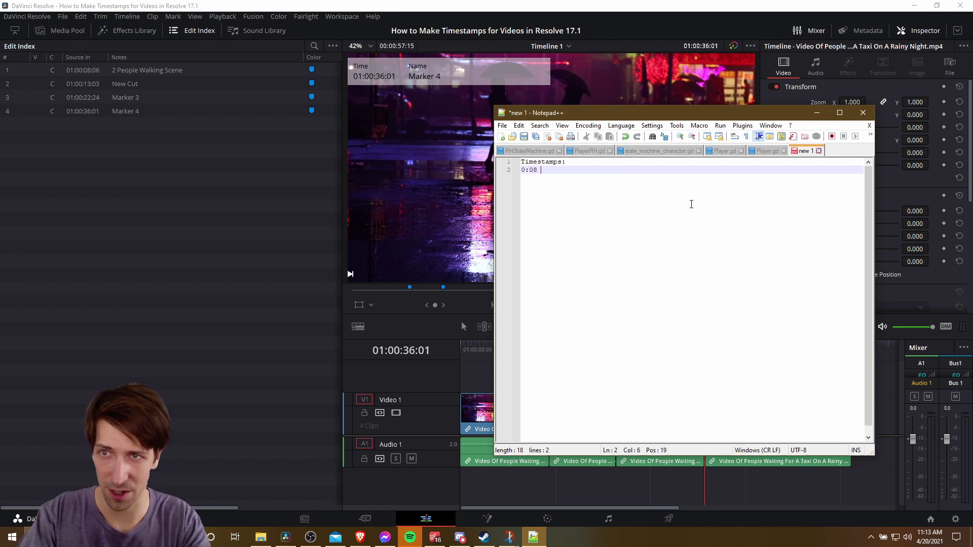
pyautogui.write('2 People ')
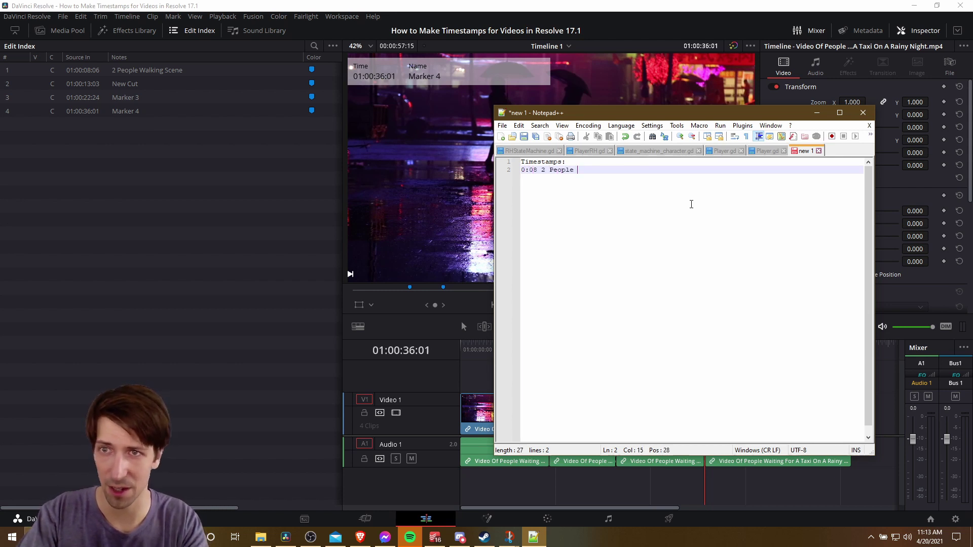
pyautogui.write('Walking Scene')
pyautogui.press('Return')
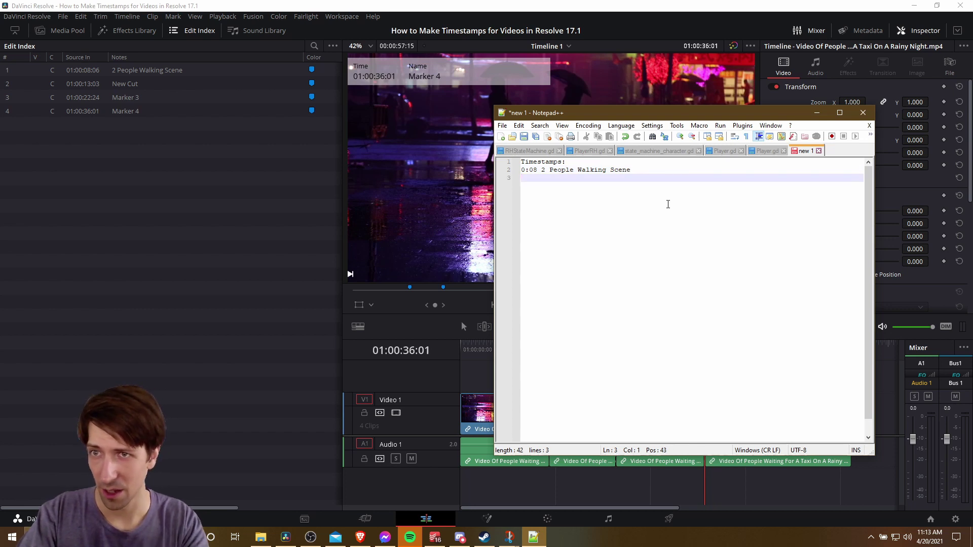
# Step: Add '0:13 New Cut', '0:23 Marker 3' and '0:36 Marker 4', select all, then switch to Snip & Sketch
pyautogui.write('0:13 ')
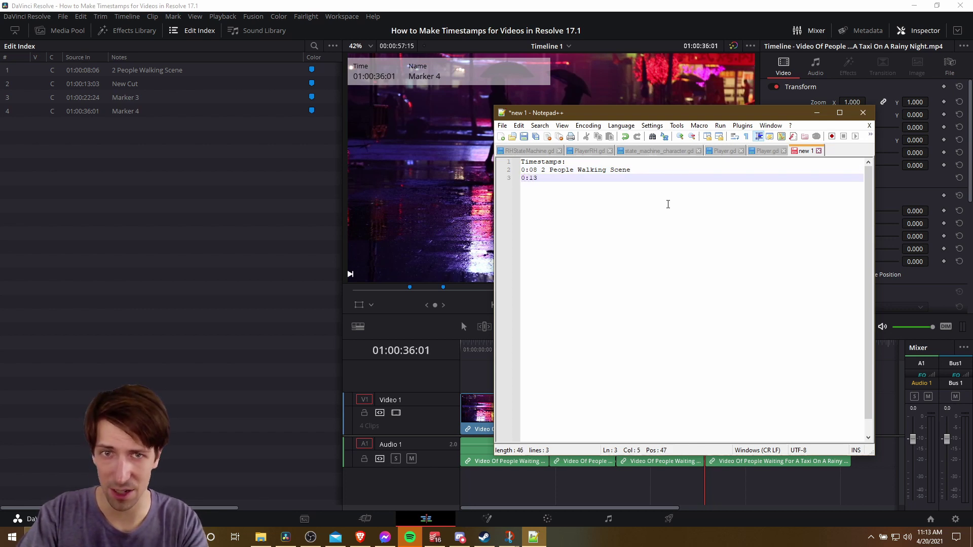
pyautogui.write('New Cut')
pyautogui.press('Return')
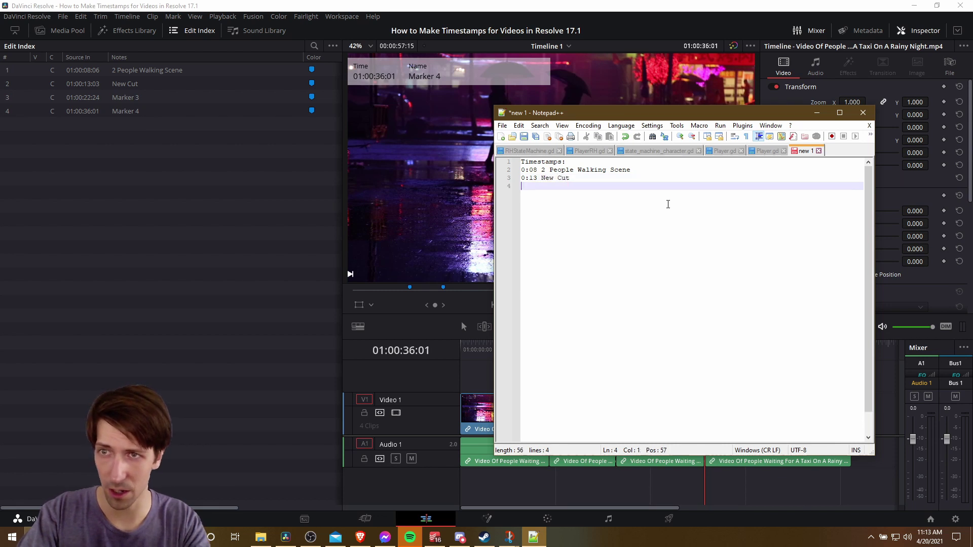
pyautogui.write('0:22')
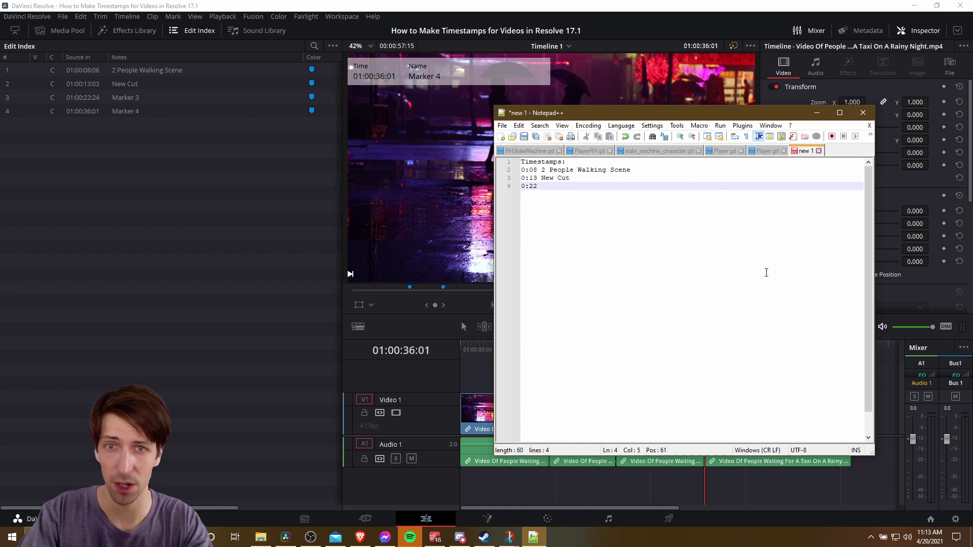
pyautogui.press('BackSpace')
pyautogui.write('3 ')
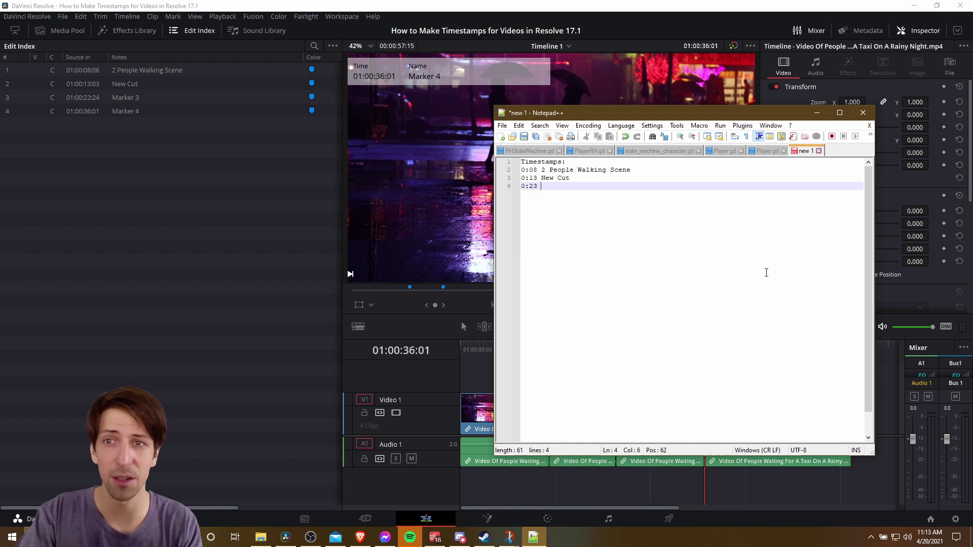
pyautogui.write('Marker 3')
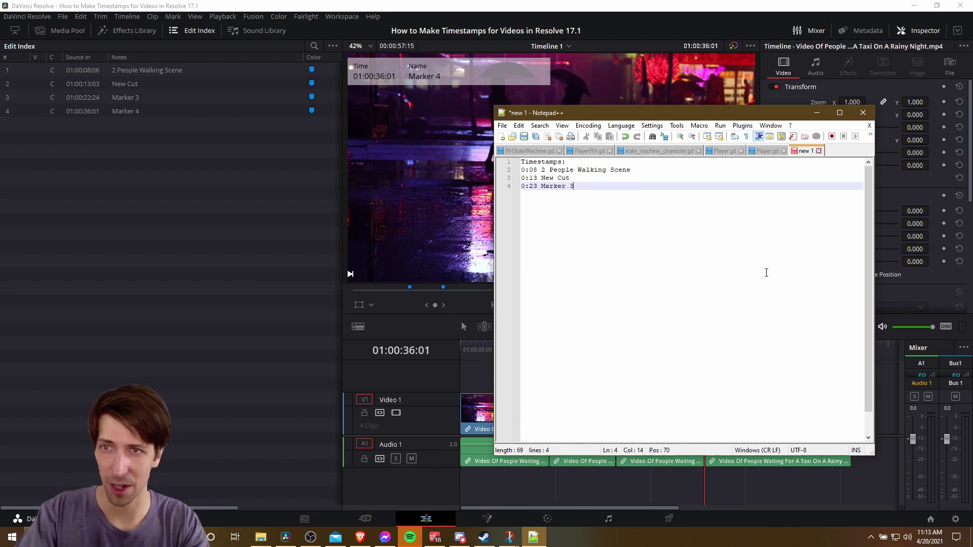
pyautogui.press('Return')
pyautogui.write('36')
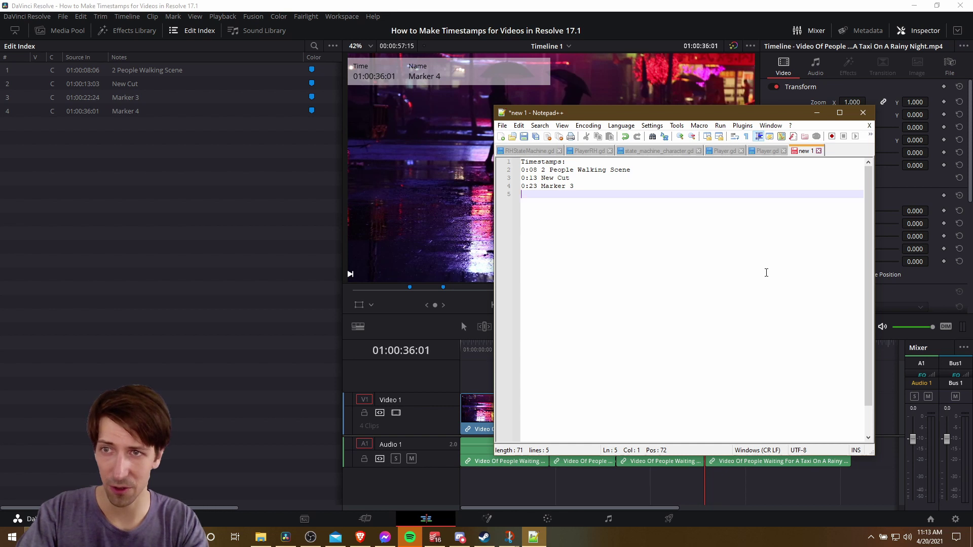
pyautogui.press('BackSpace')
pyautogui.press('BackSpace')
pyautogui.write('0')
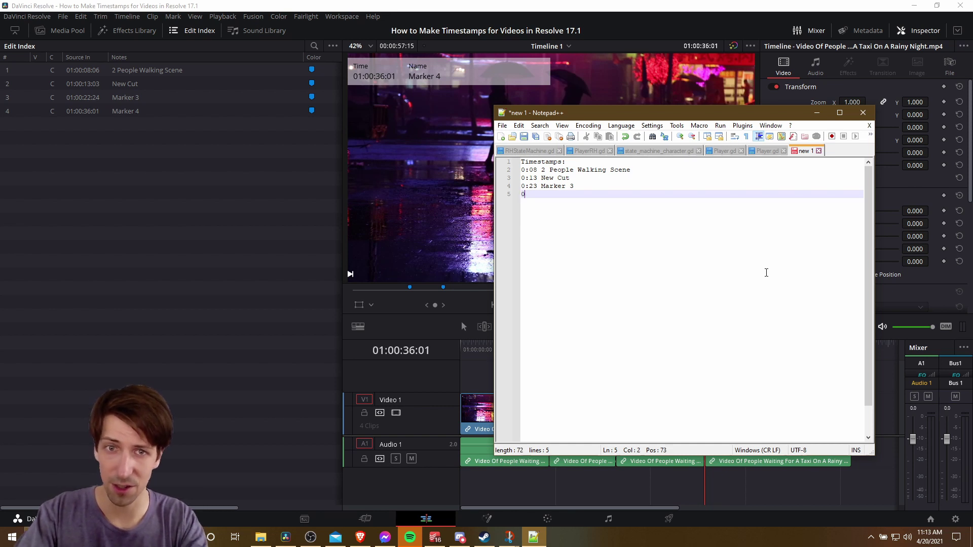
pyautogui.write(':36 Marker 4')
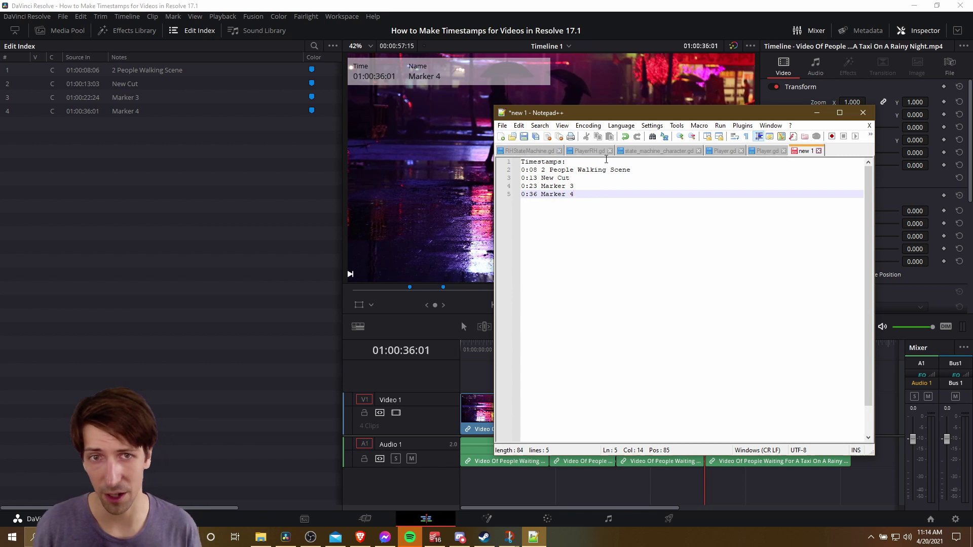
pyautogui.hotkey('ctrl', 'a')
pyautogui.hotkey('alt', 'Tab')
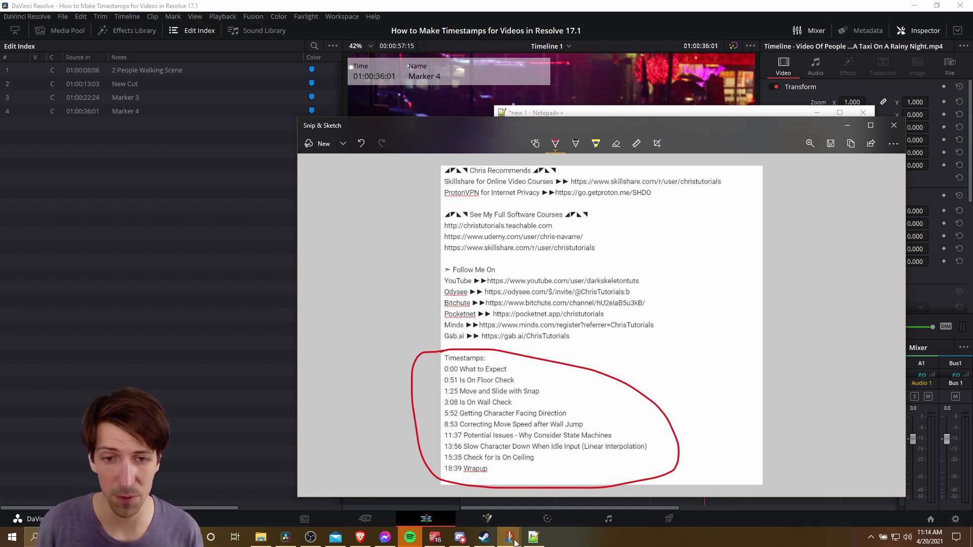
# Step: Bring the video-player capture forward, move its window aside, and draw a red stroke under its timecode
pyautogui.moveTo(510, 537)
pyautogui.click(552, 490)
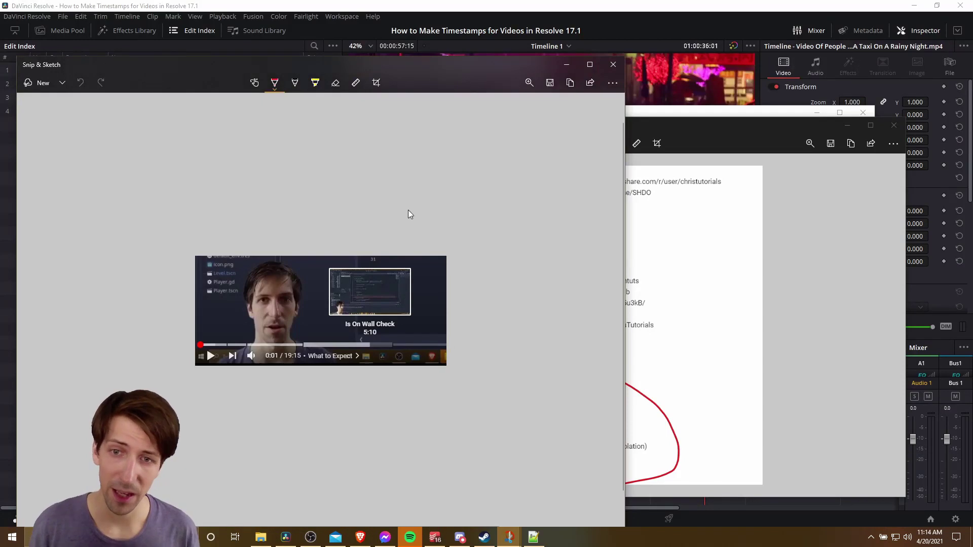
pyautogui.moveTo(436, 75)
pyautogui.mouseDown()
pyautogui.moveTo(506, 50)
pyautogui.moveTo(535, 54)
pyautogui.mouseUp()
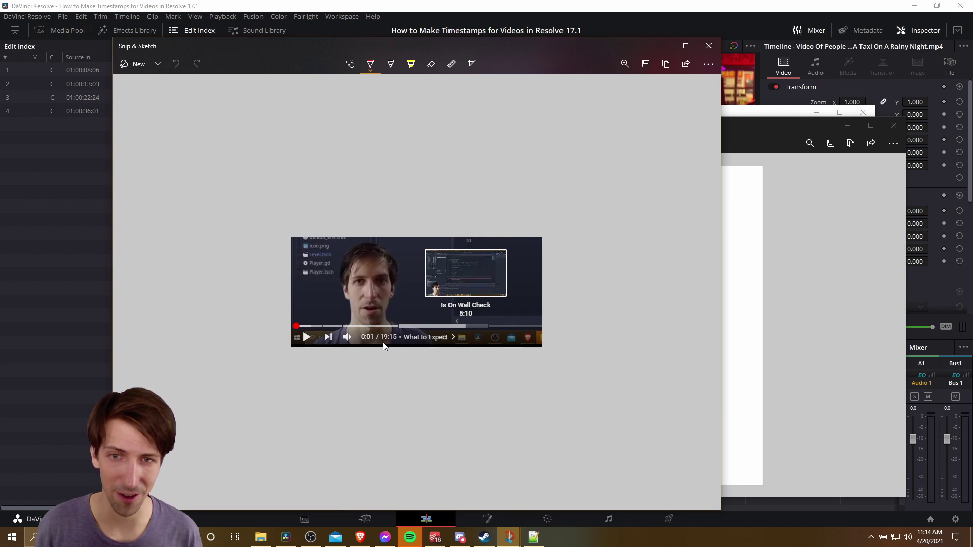
pyautogui.moveTo(391, 345)
pyautogui.mouseDown()
pyautogui.moveTo(379, 344)
pyautogui.moveTo(398, 344)
pyautogui.mouseUp()
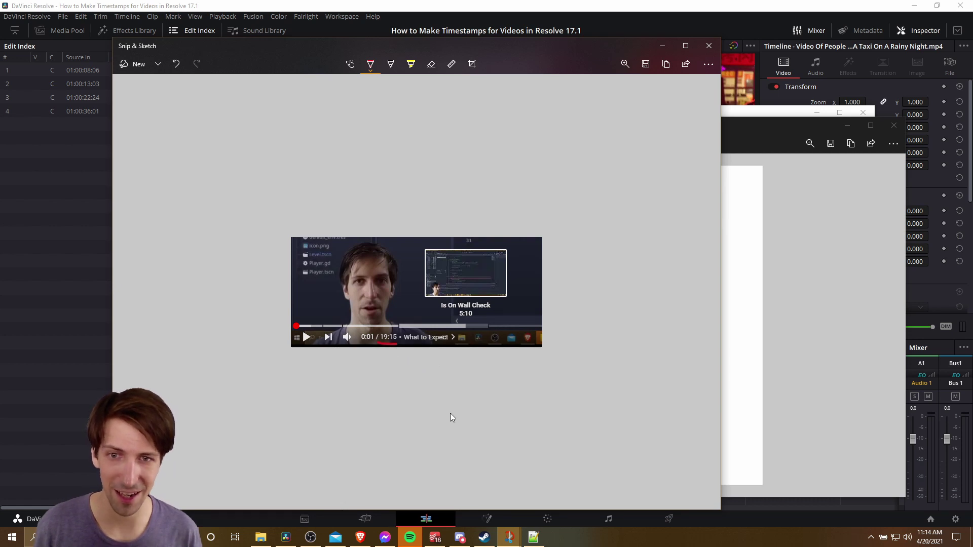